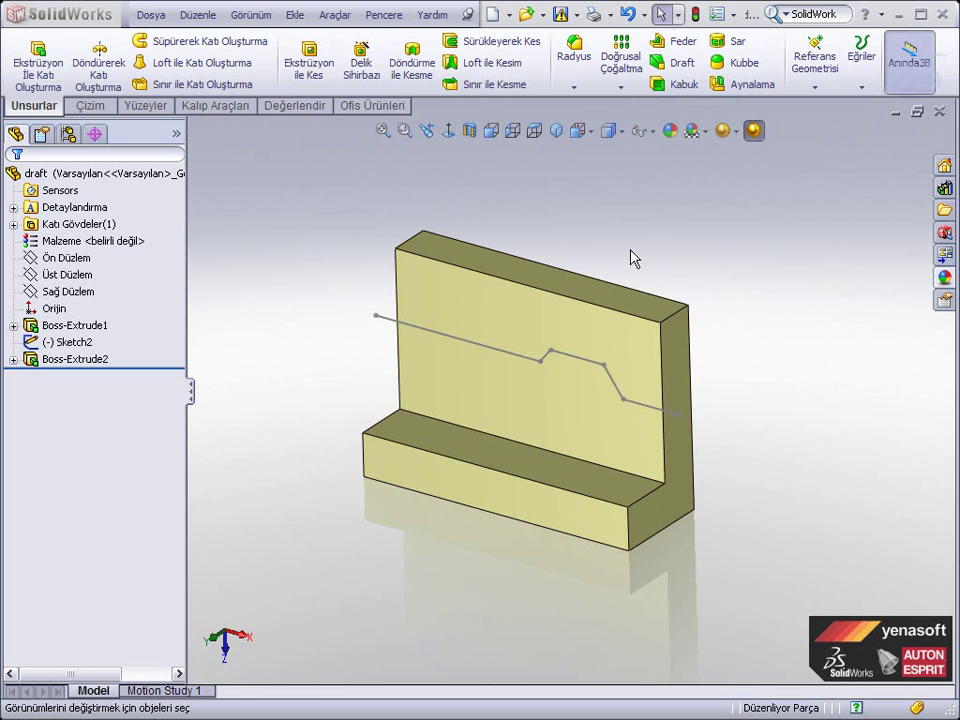
Start a new Draft feature from the Features (Unsurlar) ribbon.
{"action": "left_click", "coordinate": [676, 63]}
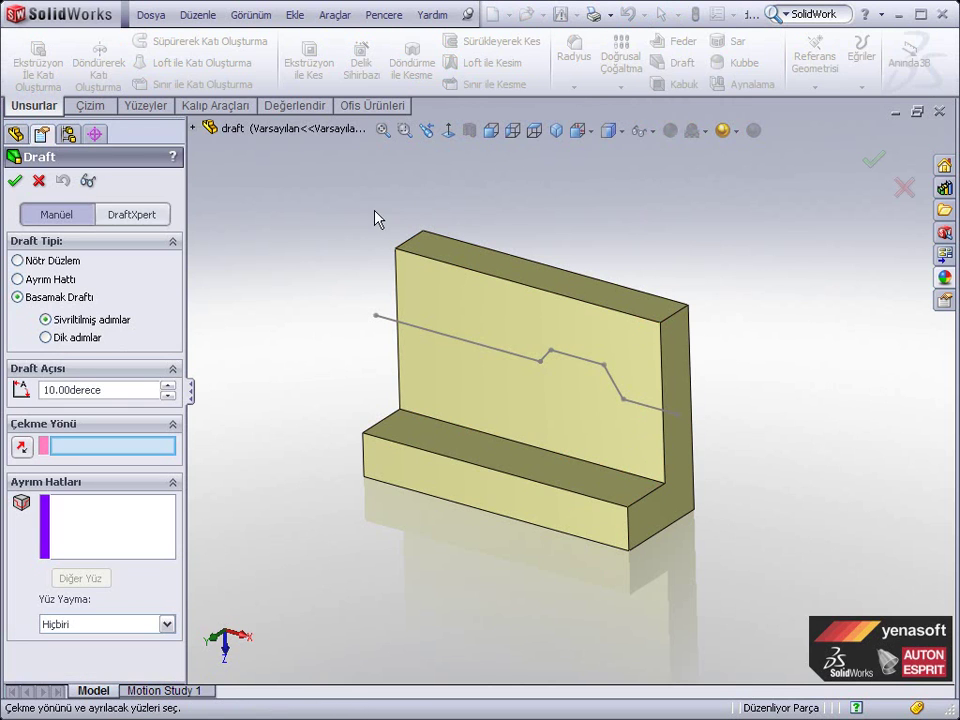
Draft the lower block's top face 10° using its front face as the neutral plane.
{"action": "left_click", "coordinate": [70, 265]}
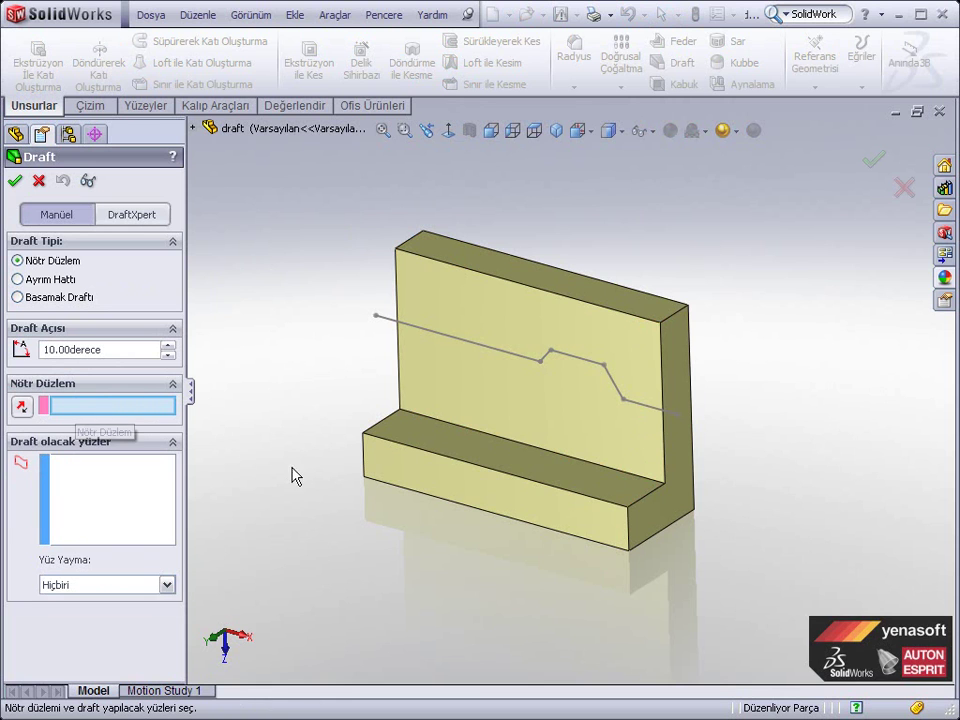
{"action": "left_click", "coordinate": [398, 480]}
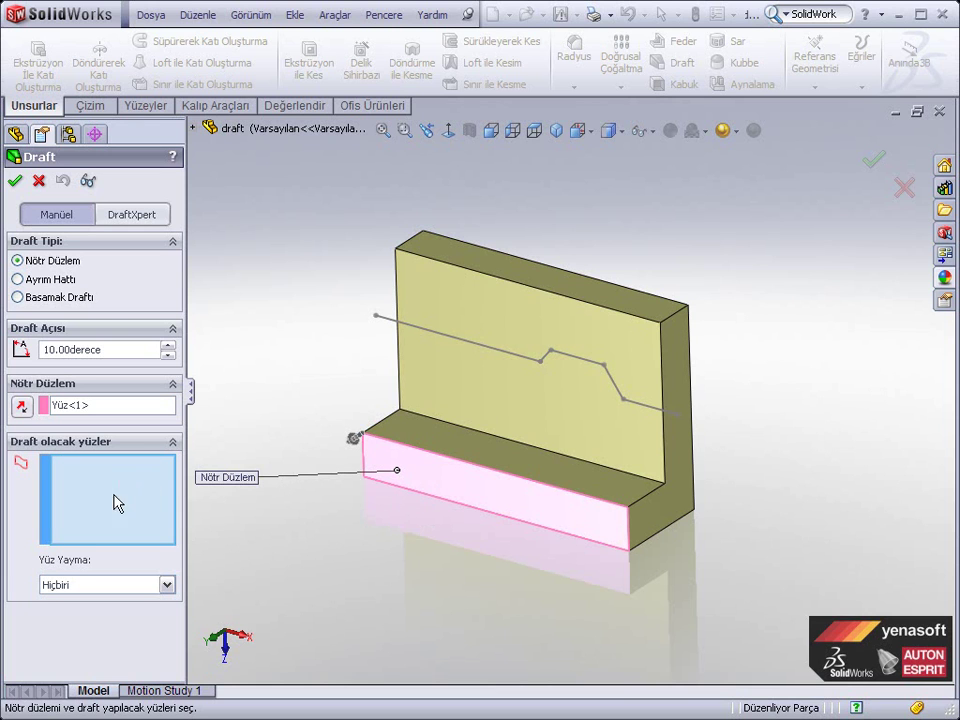
{"action": "left_click", "coordinate": [411, 436]}
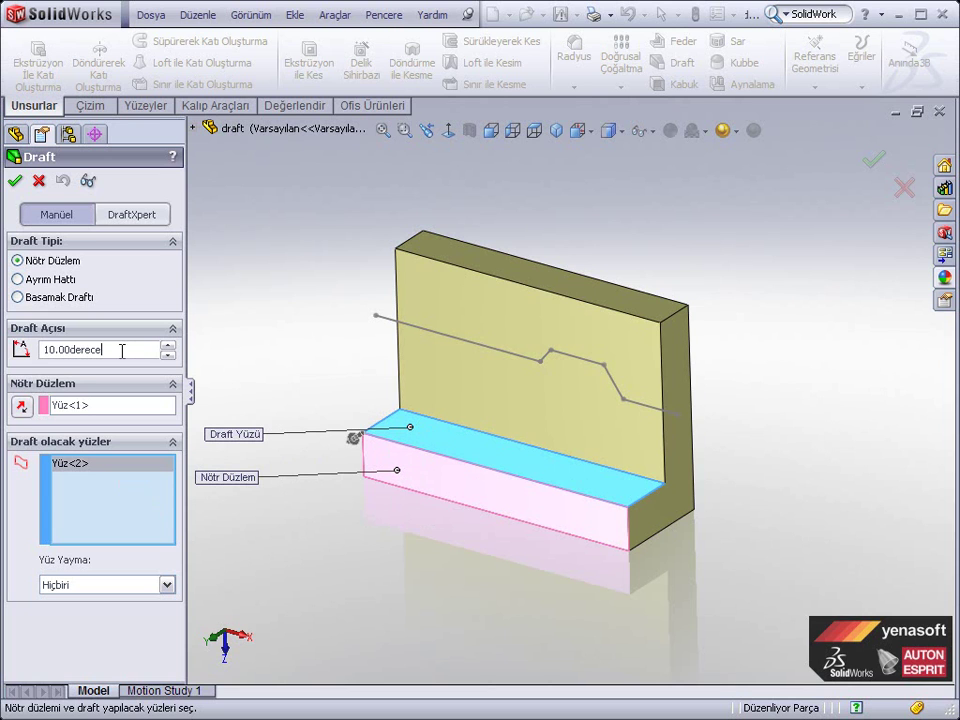
{"action": "left_click_drag", "start_coordinate": [121, 351], "coordinate": [41, 350]}
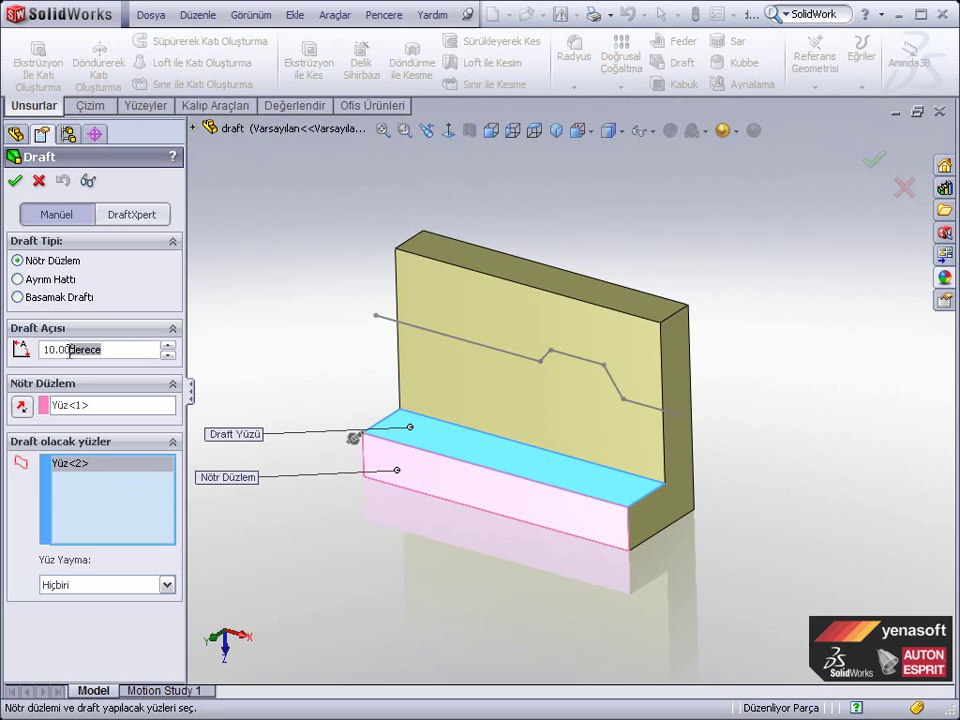
{"action": "left_click", "coordinate": [15, 181]}
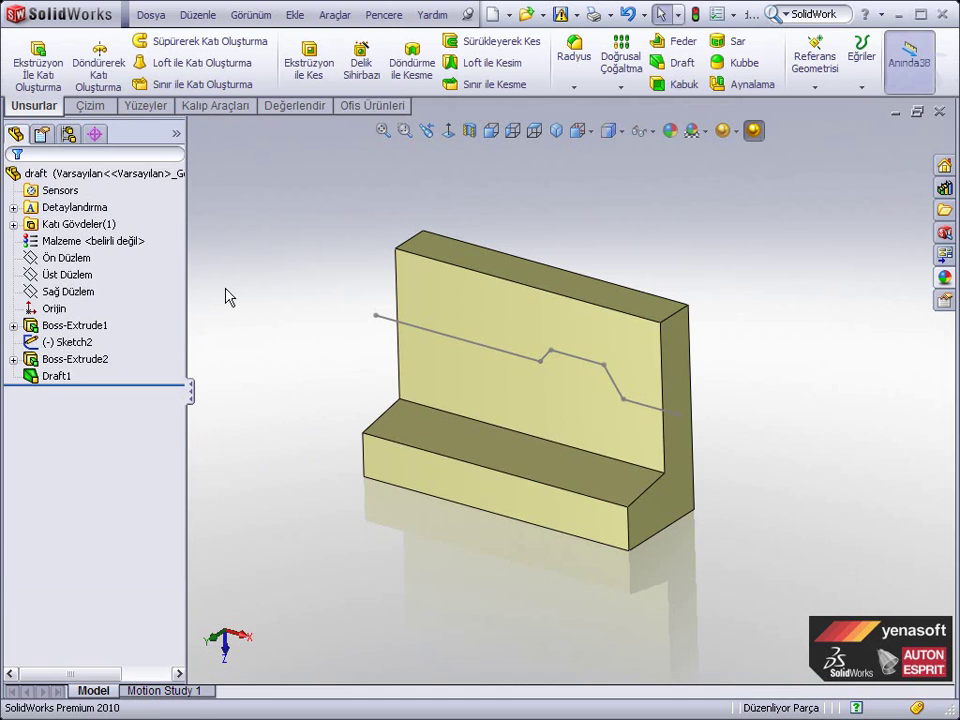
Inspect the lower block and the upper wall's front face, then show the Eğriler curve list.
{"action": "left_click", "coordinate": [379, 465]}
{"action": "left_click", "coordinate": [395, 547]}
{"action": "left_click", "coordinate": [454, 321]}
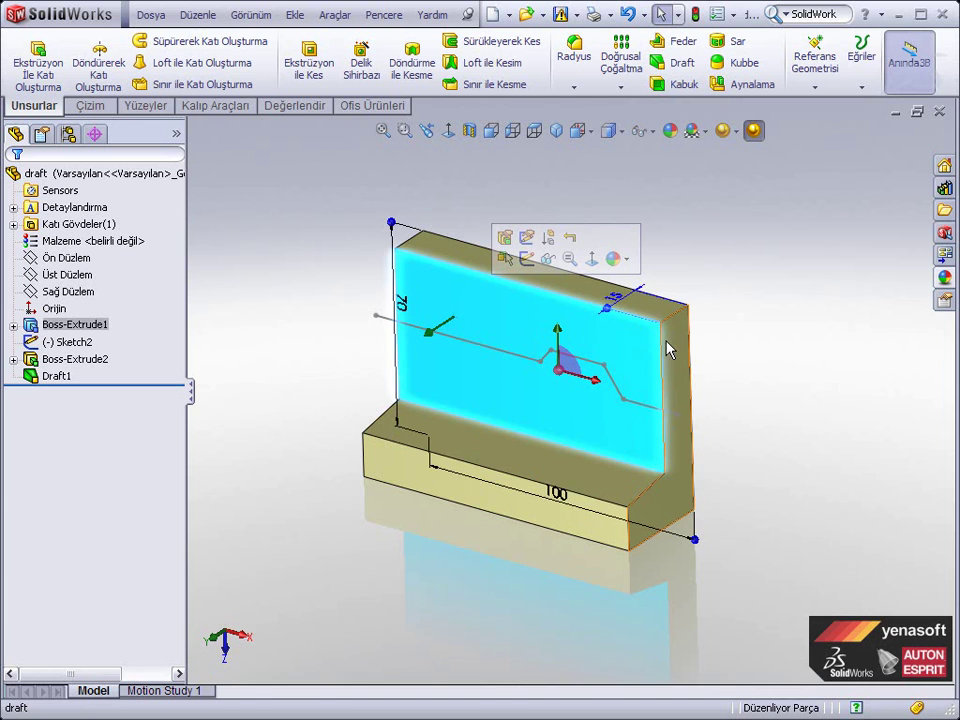
{"action": "left_click", "coordinate": [764, 367]}
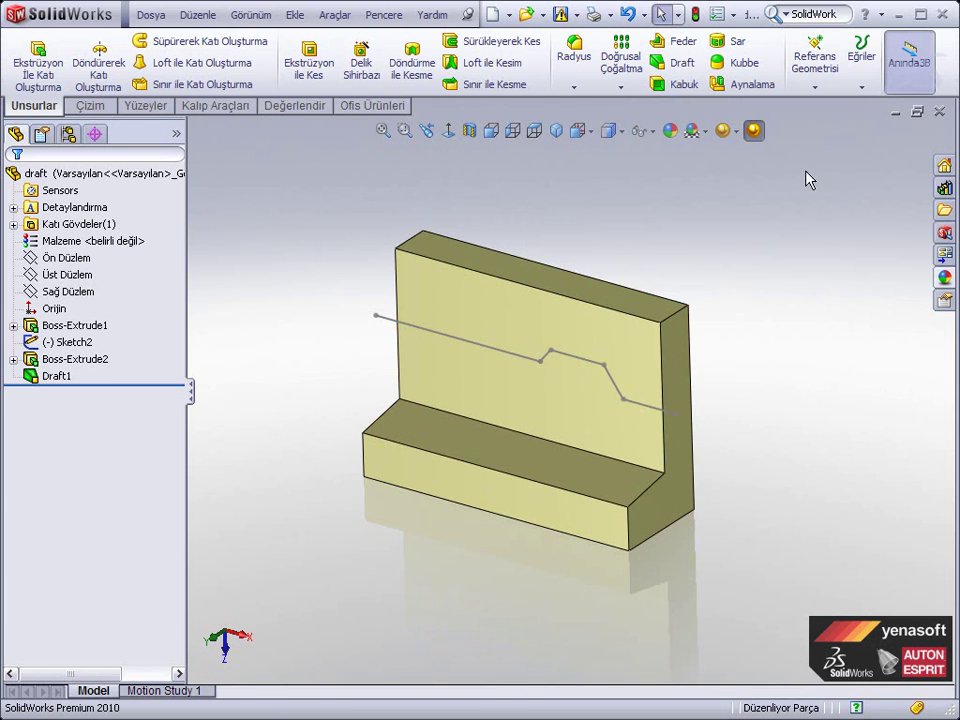
{"action": "left_click", "coordinate": [857, 88]}
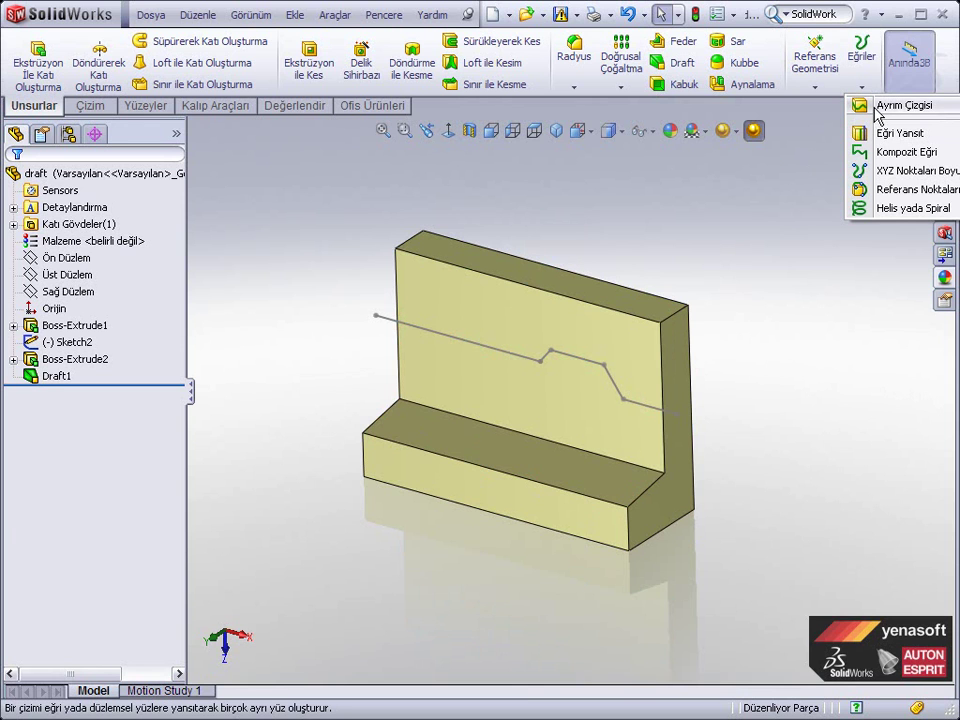
Project Sketch2 as Ayrım Çizgisi1 onto the upper wall's front, right and left faces.
{"action": "left_click", "coordinate": [878, 106]}
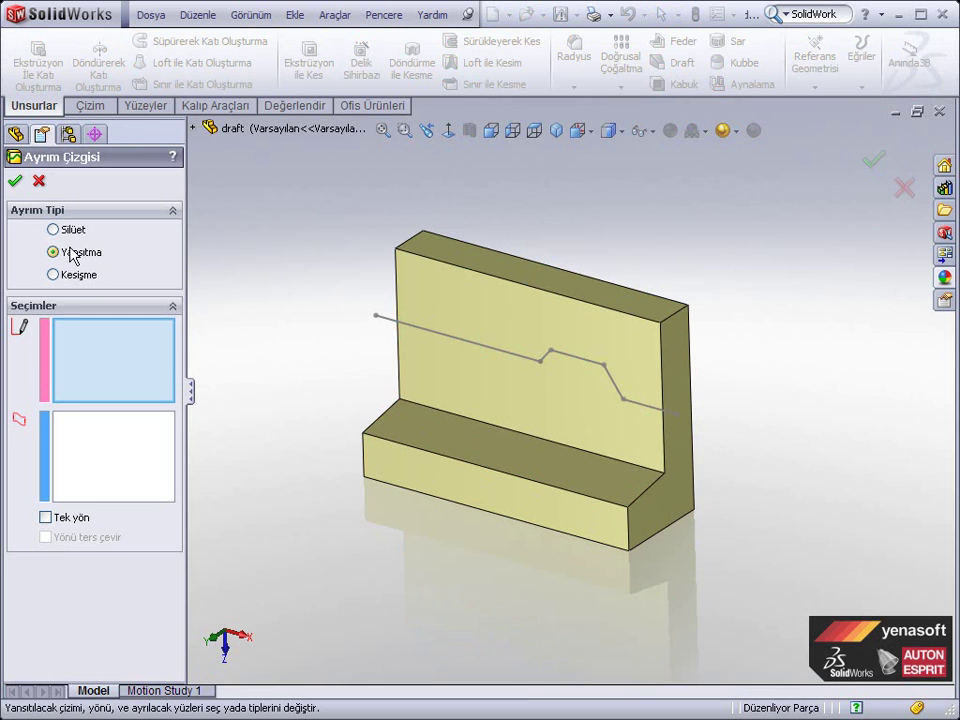
{"action": "left_click", "coordinate": [428, 338]}
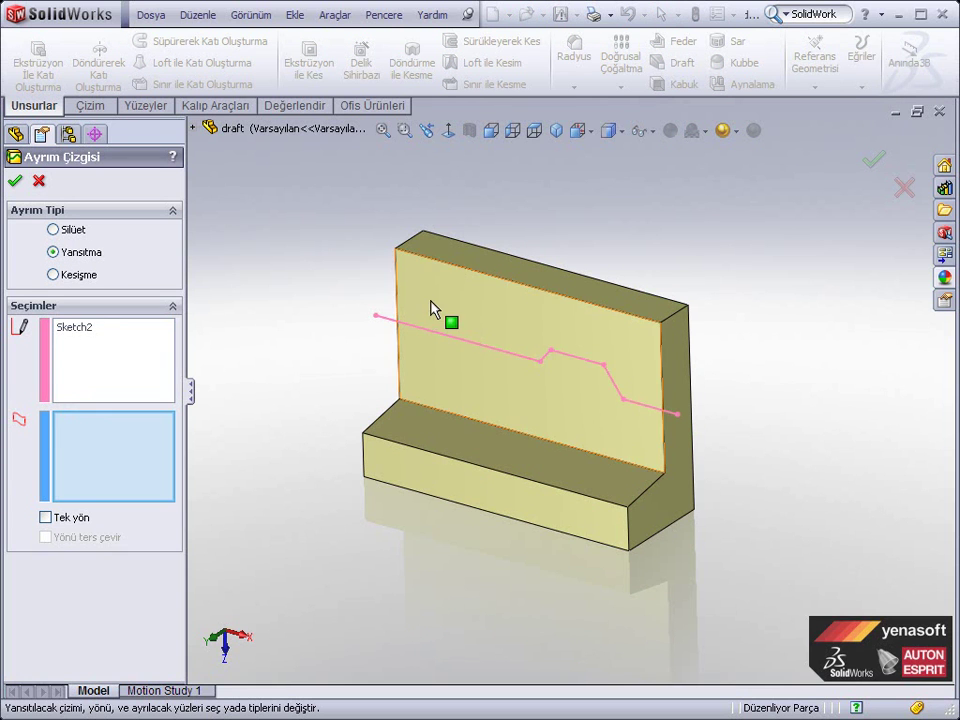
{"action": "left_click", "coordinate": [430, 300]}
{"action": "left_click", "coordinate": [668, 352]}
{"action": "mouse_move", "coordinate": [615, 377]}
{"action": "middle_mouse_down"}
{"action": "mouse_move", "coordinate": [514, 379]}
{"action": "mouse_move", "coordinate": [613, 394]}
{"action": "mouse_move", "coordinate": [473, 345]}
{"action": "middle_mouse_up"}
{"action": "left_click", "coordinate": [405, 315]}
{"action": "mouse_move", "coordinate": [497, 439]}
{"action": "middle_mouse_down"}
{"action": "mouse_move", "coordinate": [381, 458]}
{"action": "mouse_move", "coordinate": [403, 474]}
{"action": "middle_mouse_up"}
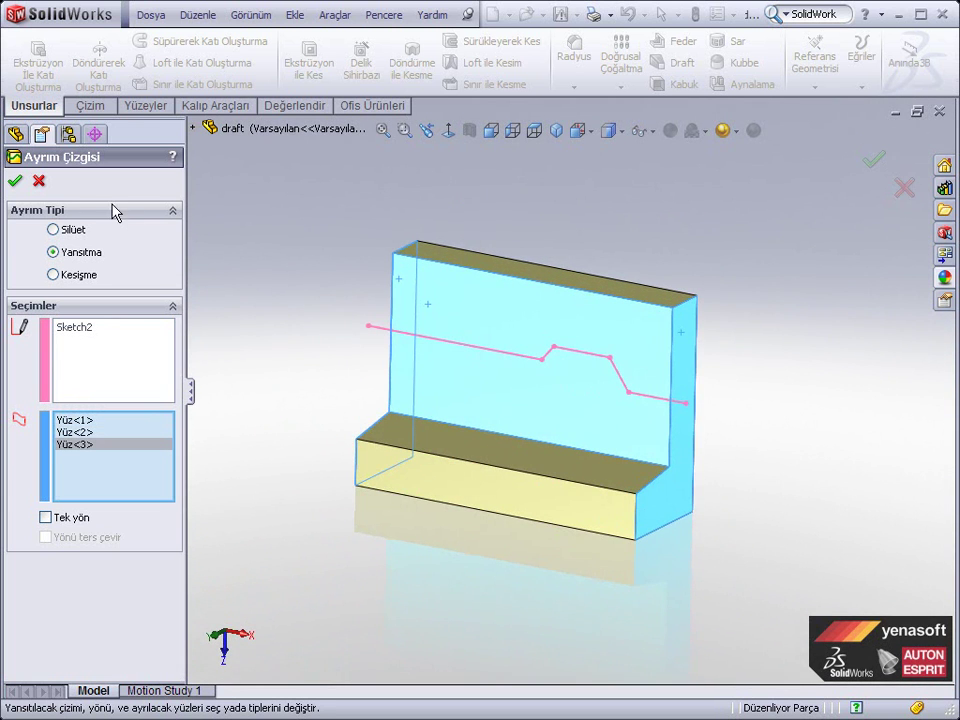
{"action": "left_click", "coordinate": [15, 181]}
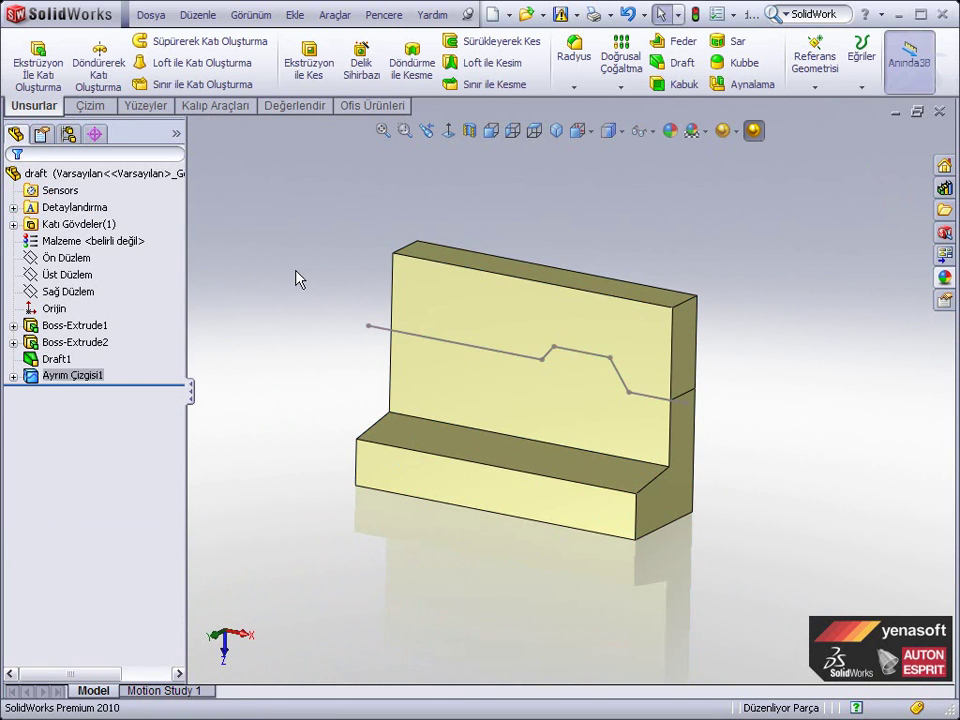
Check the four split faces on the upper wall, then start another Draft feature.
{"action": "left_click", "coordinate": [459, 321]}
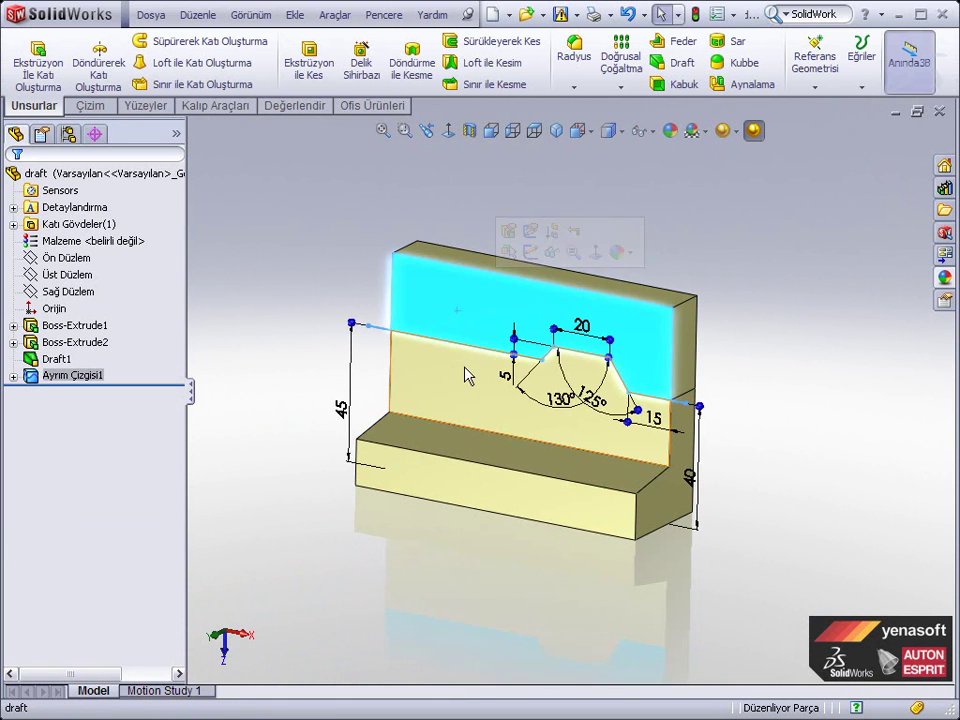
{"action": "left_click", "coordinate": [467, 378]}
{"action": "left_click", "coordinate": [690, 377]}
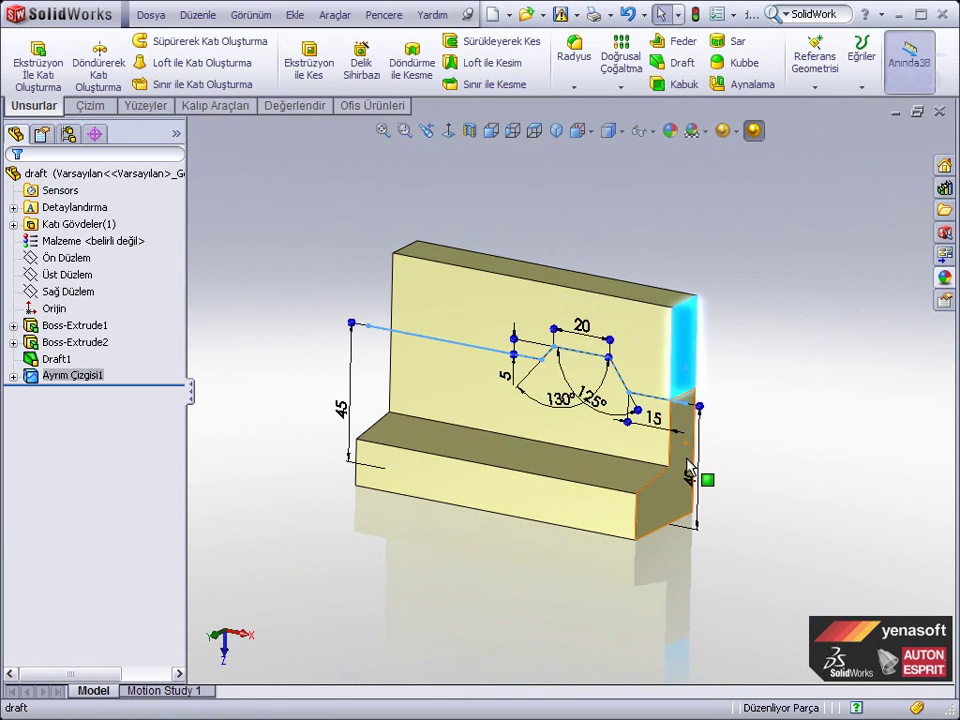
{"action": "left_click", "coordinate": [689, 486]}
{"action": "left_click", "coordinate": [815, 342]}
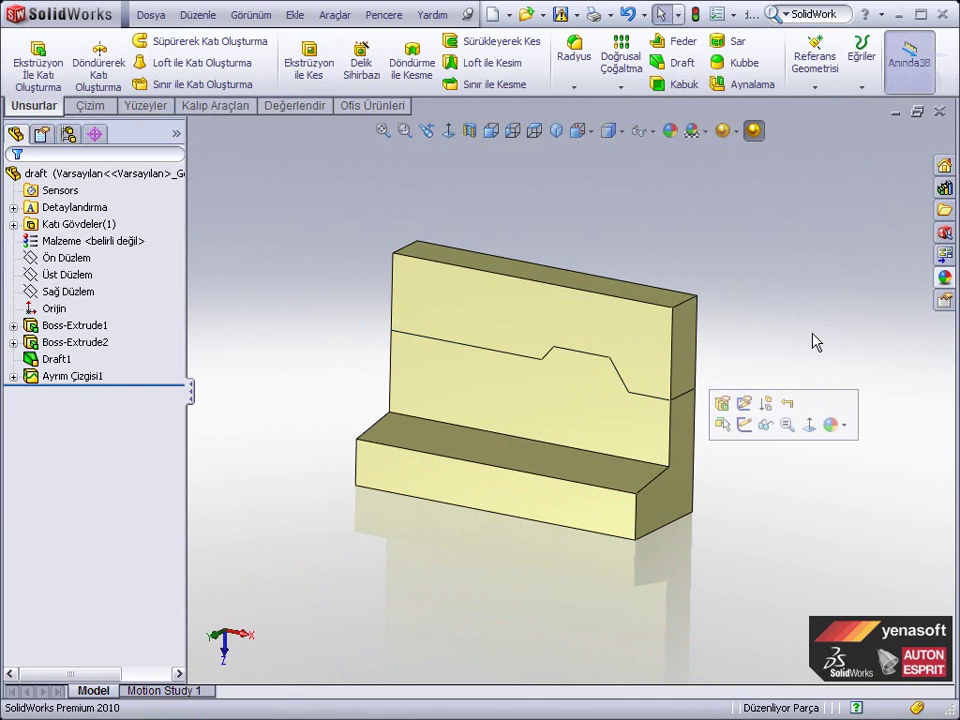
{"action": "left_click", "coordinate": [675, 63]}
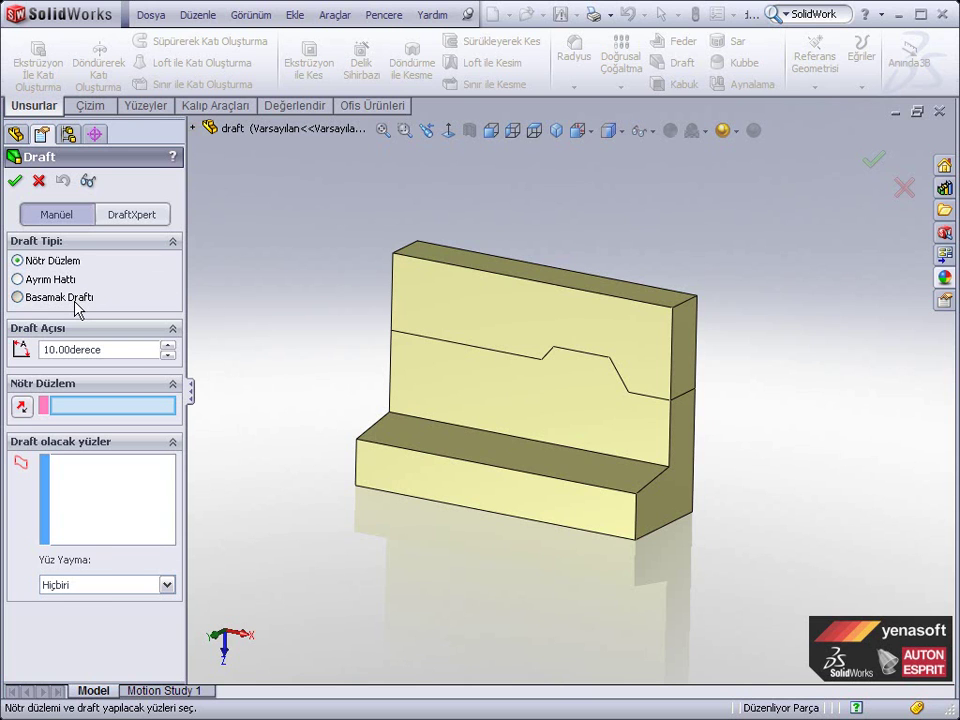
Set a Basamak Draftı pulling from the top face, with four split-line edges as parting lines.
{"action": "left_click", "coordinate": [77, 305]}
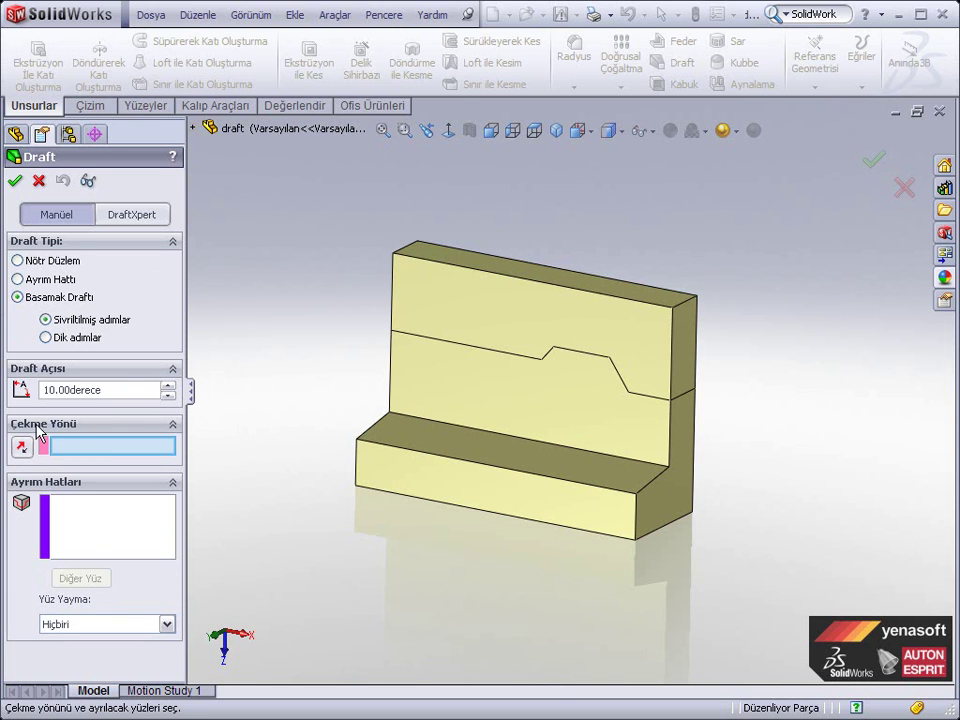
{"action": "left_click", "coordinate": [425, 261]}
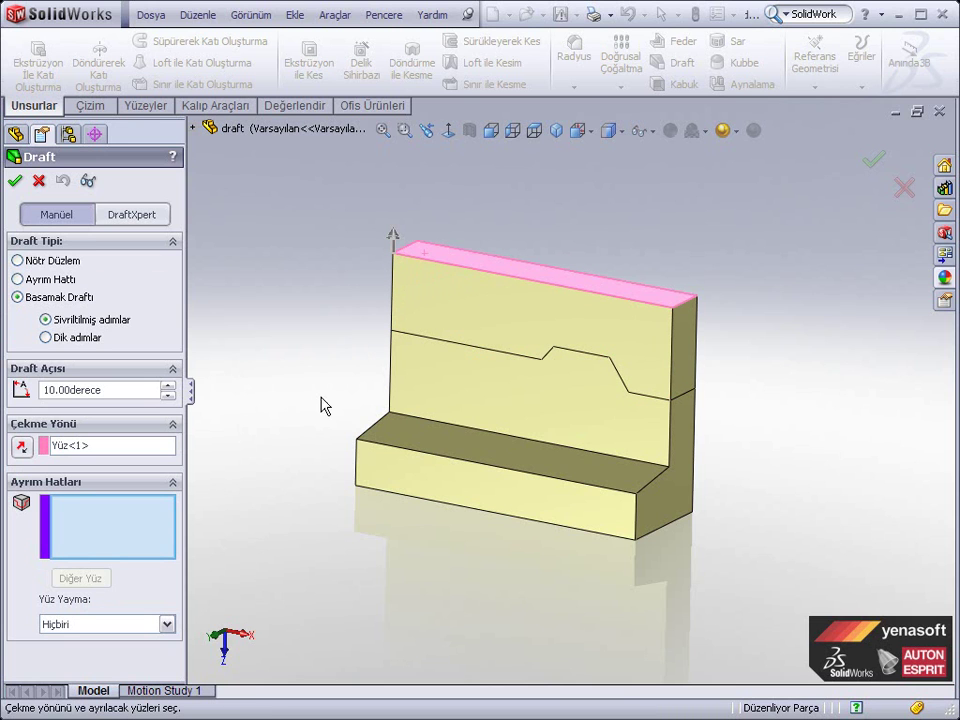
{"action": "left_click", "coordinate": [478, 345]}
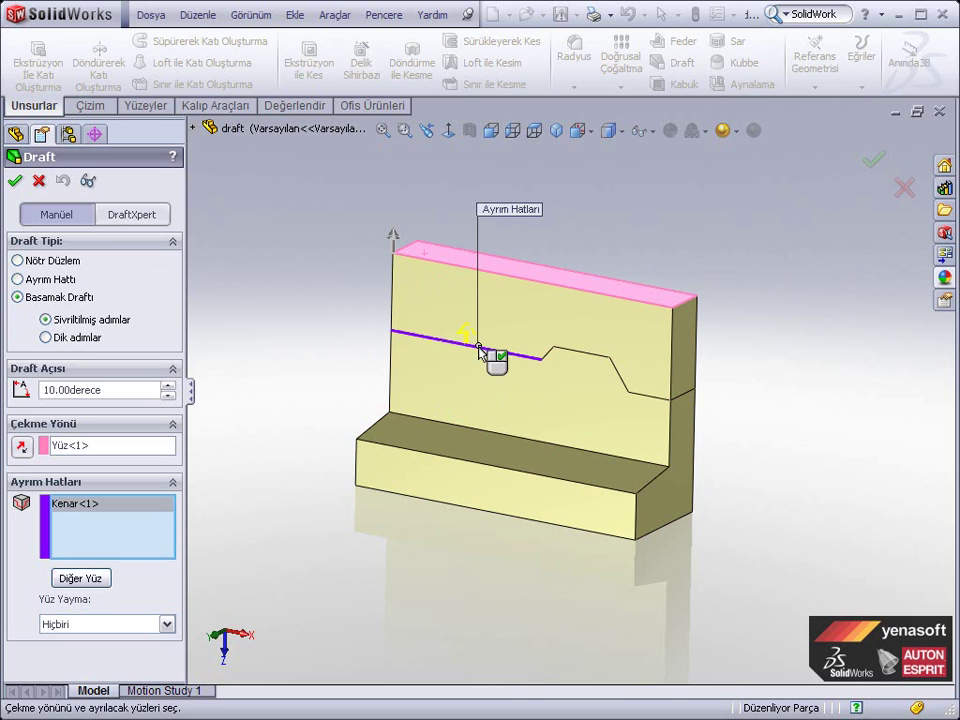
{"action": "left_click", "coordinate": [548, 352]}
{"action": "left_click", "coordinate": [580, 354]}
{"action": "left_click", "coordinate": [618, 374]}
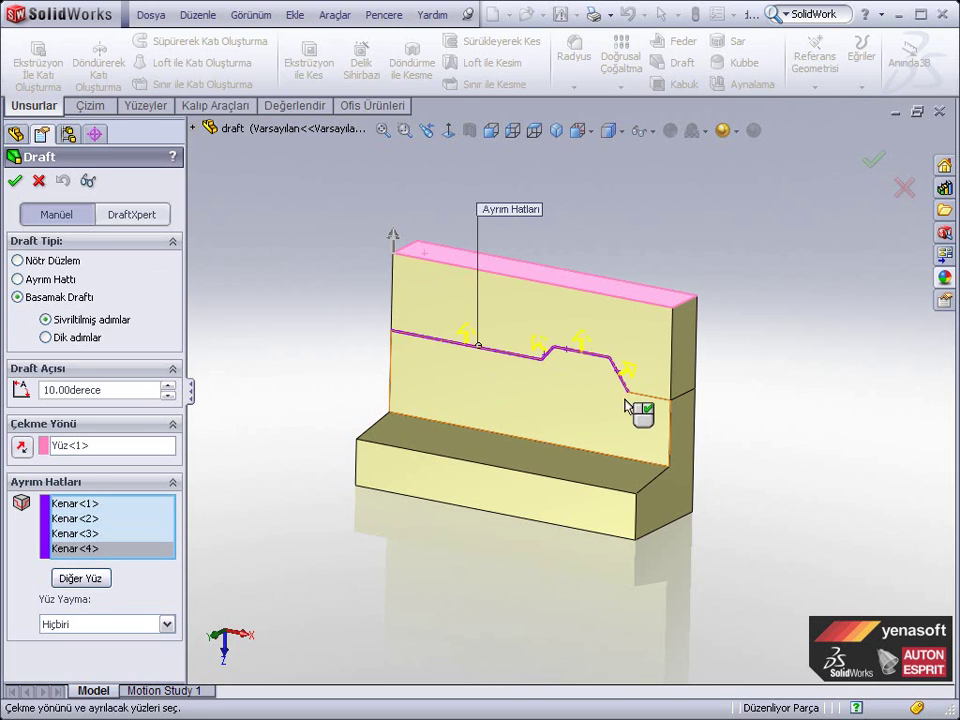
Add the last parting-line edge, flip to Diğer Yüz, and create the 10° step draft Draft2.
{"action": "left_click", "coordinate": [643, 394]}
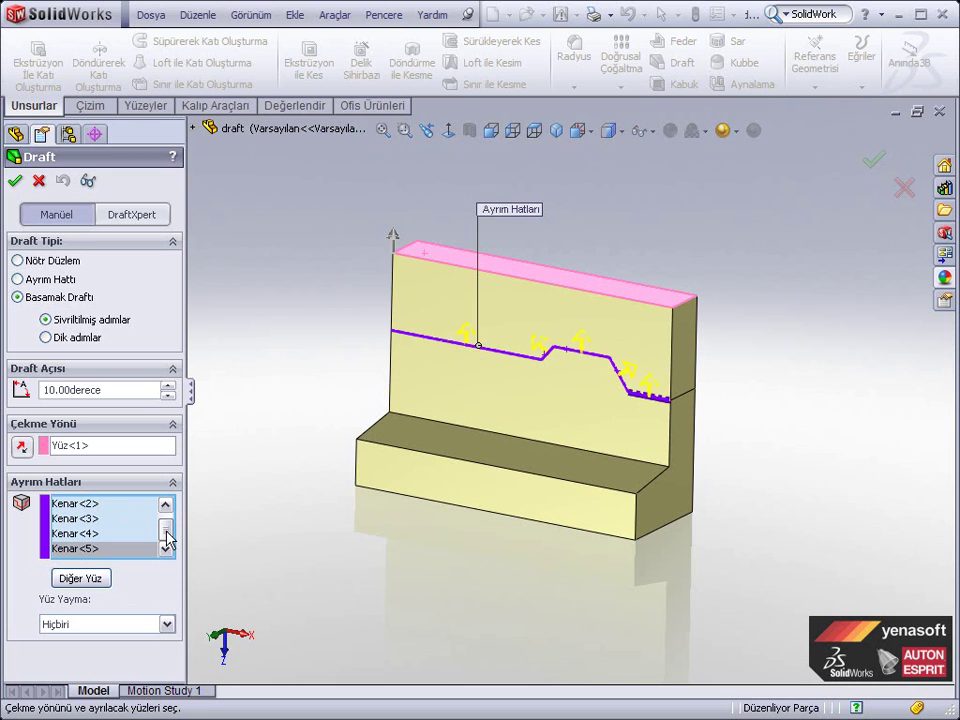
{"action": "left_click_drag", "start_coordinate": [167, 538], "coordinate": [167, 521]}
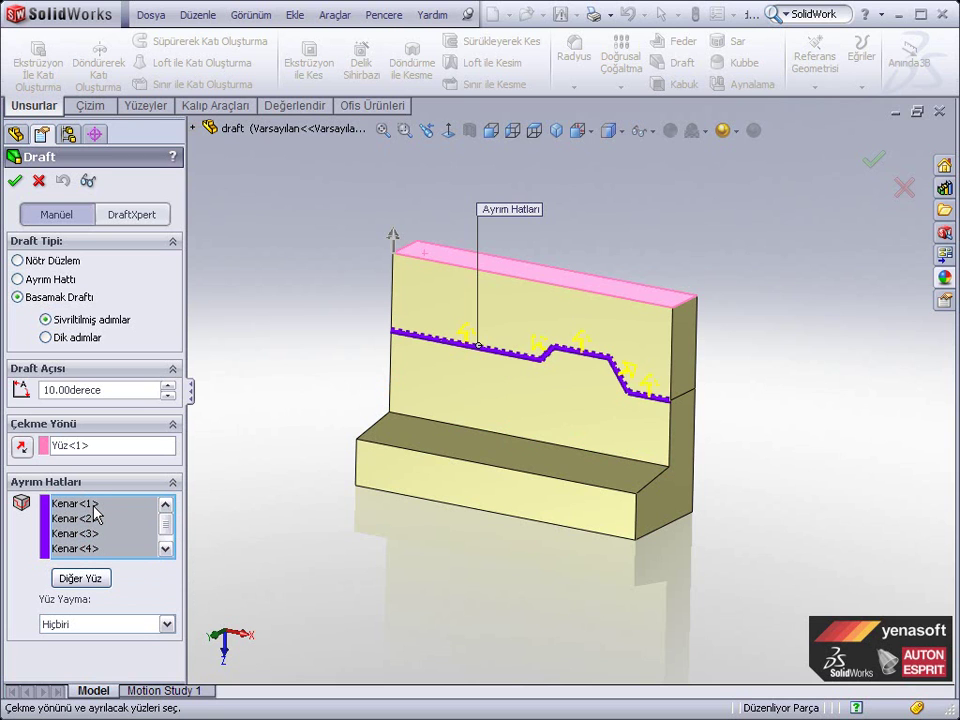
{"action": "left_click", "coordinate": [80, 580]}
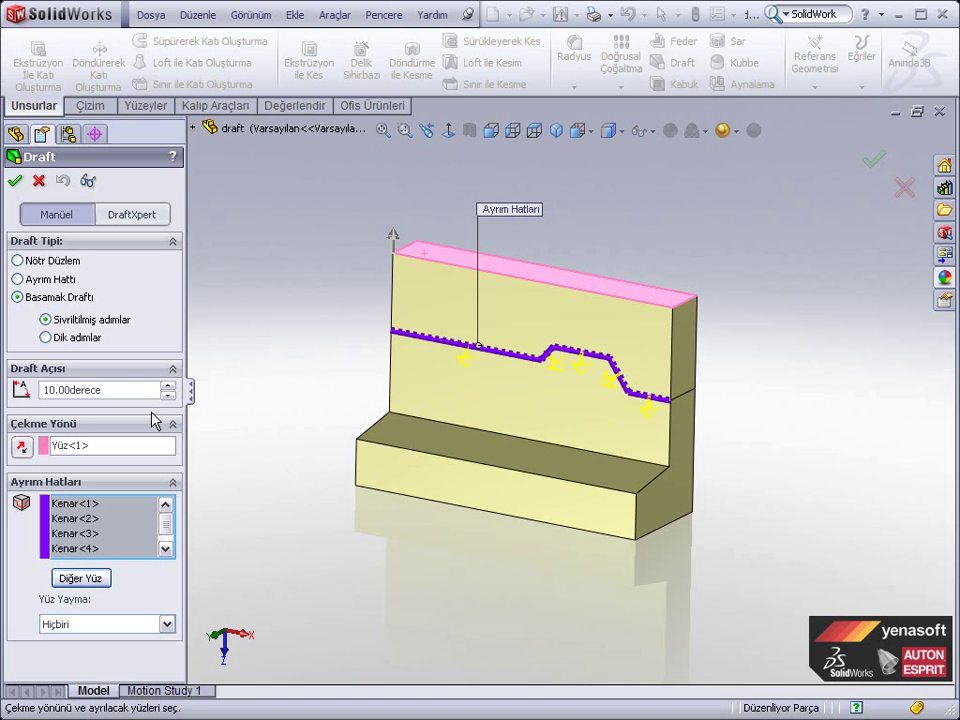
{"action": "double_click", "coordinate": [130, 388]}
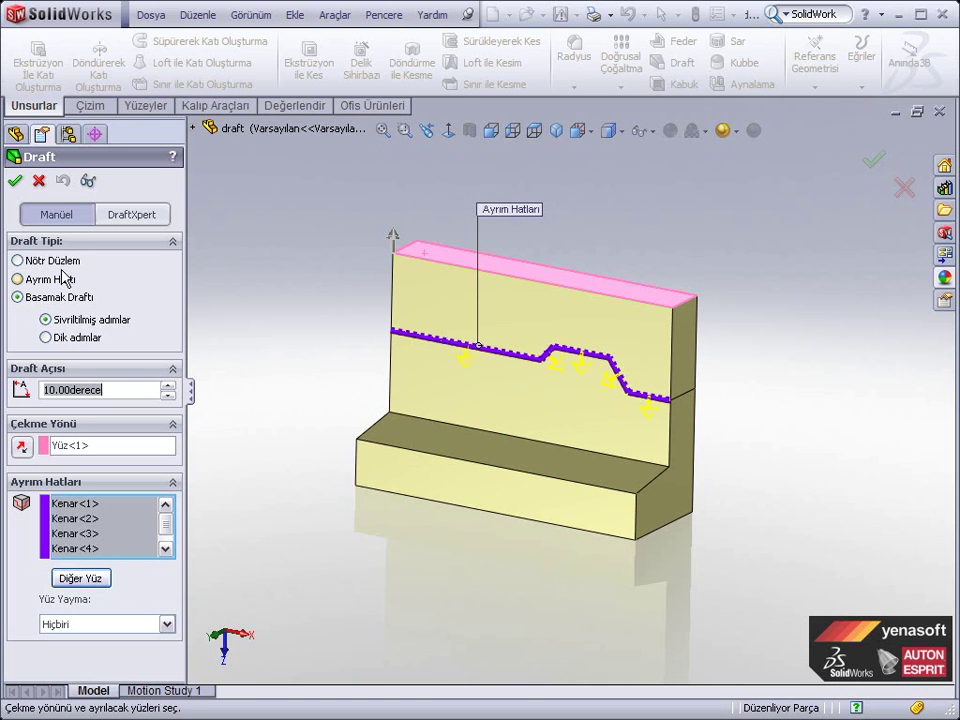
{"action": "left_click", "coordinate": [14, 180]}
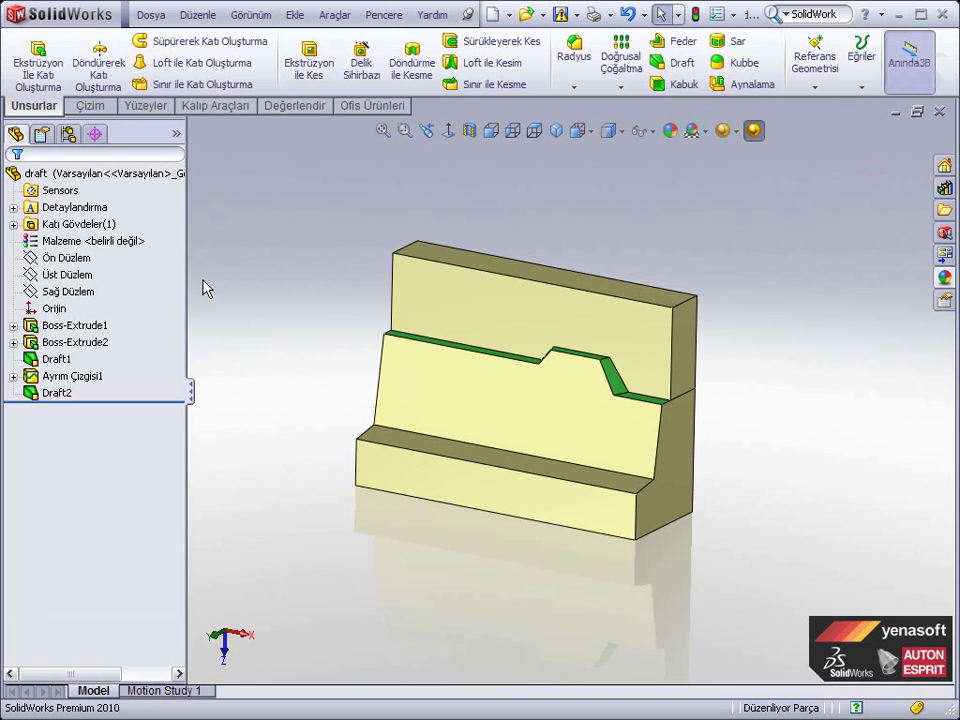
{"action": "middle_click_drag", "start_coordinate": [463, 390], "coordinate": [461, 414]}
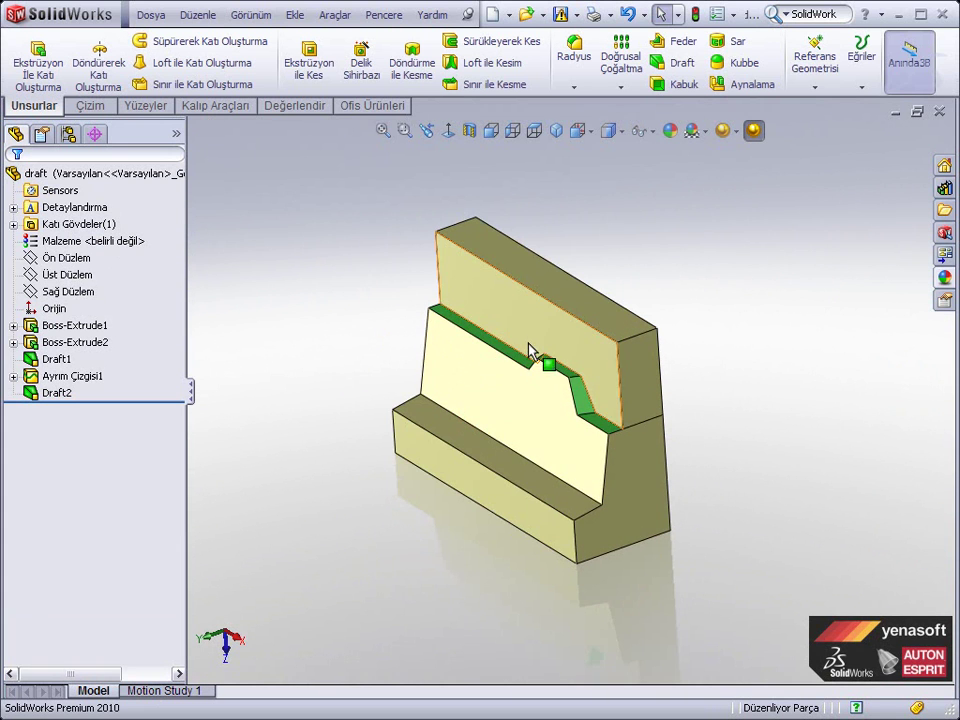
{"action": "mouse_move", "coordinate": [564, 466]}
{"action": "middle_mouse_down"}
{"action": "mouse_move", "coordinate": [626, 400]}
{"action": "mouse_move", "coordinate": [551, 422]}
{"action": "mouse_move", "coordinate": [564, 401]}
{"action": "mouse_move", "coordinate": [552, 408]}
{"action": "middle_mouse_up"}
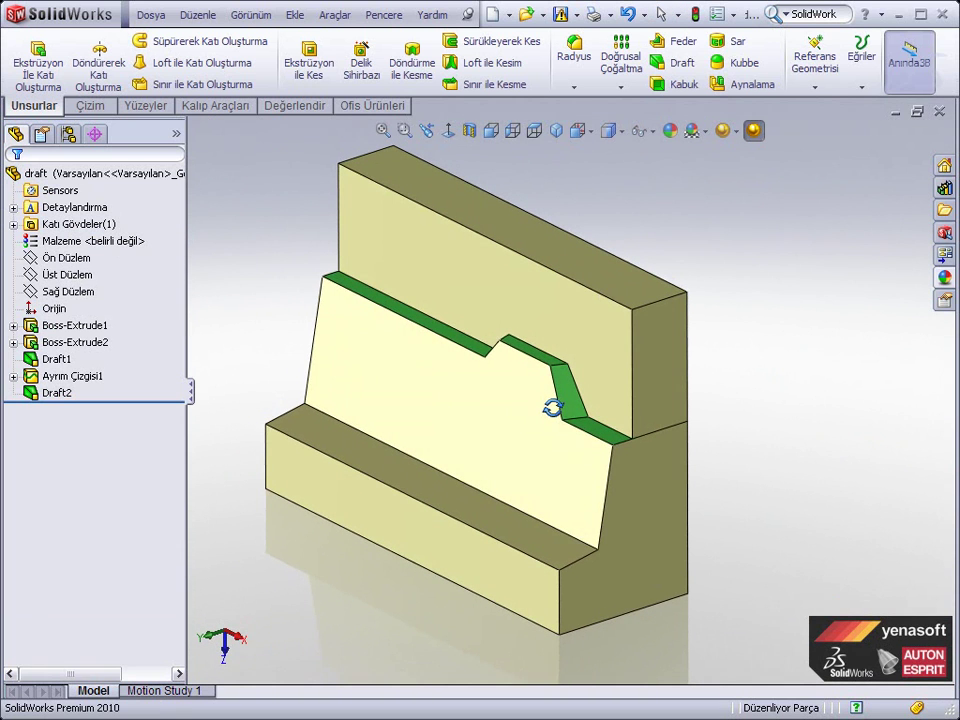
{"action": "left_click", "coordinate": [428, 368]}
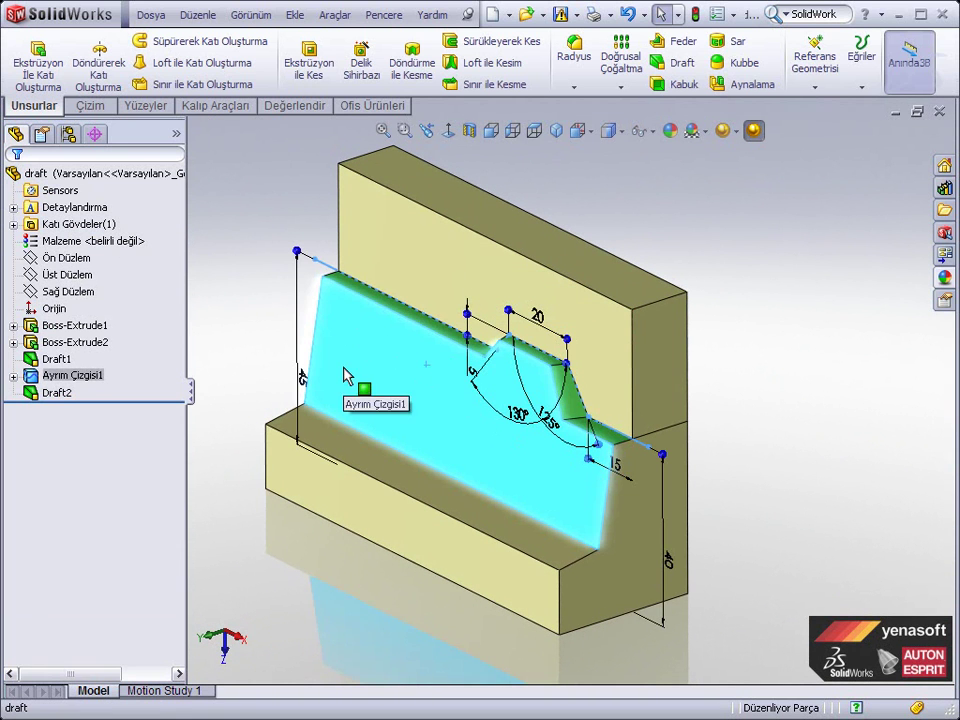
{"action": "left_click", "coordinate": [268, 308]}
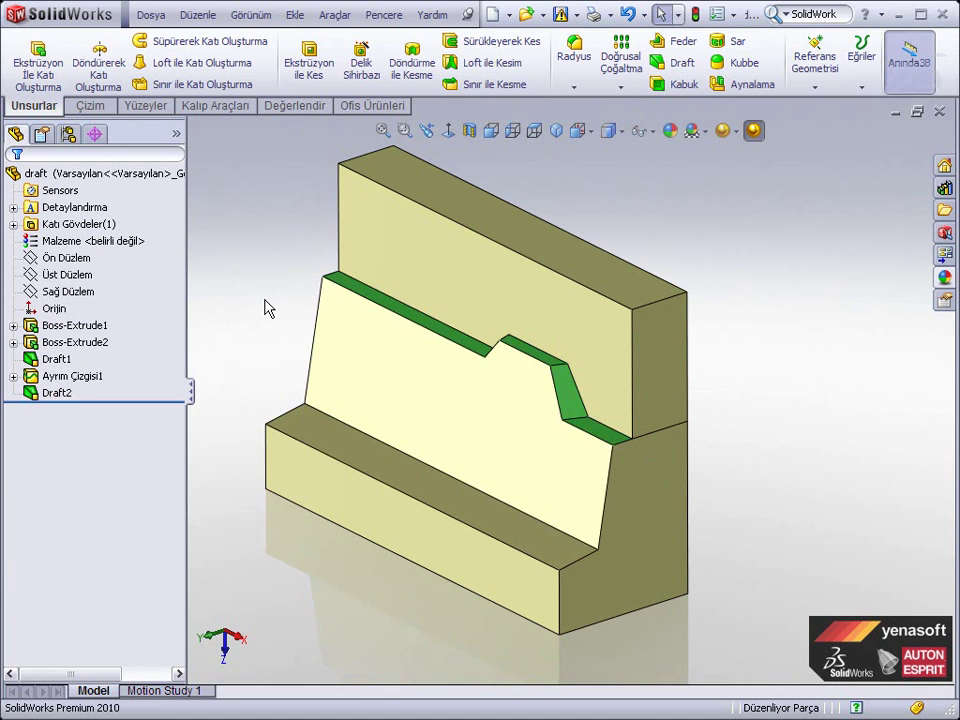
{"action": "middle_click_drag", "start_coordinate": [565, 455], "coordinate": [530, 430]}
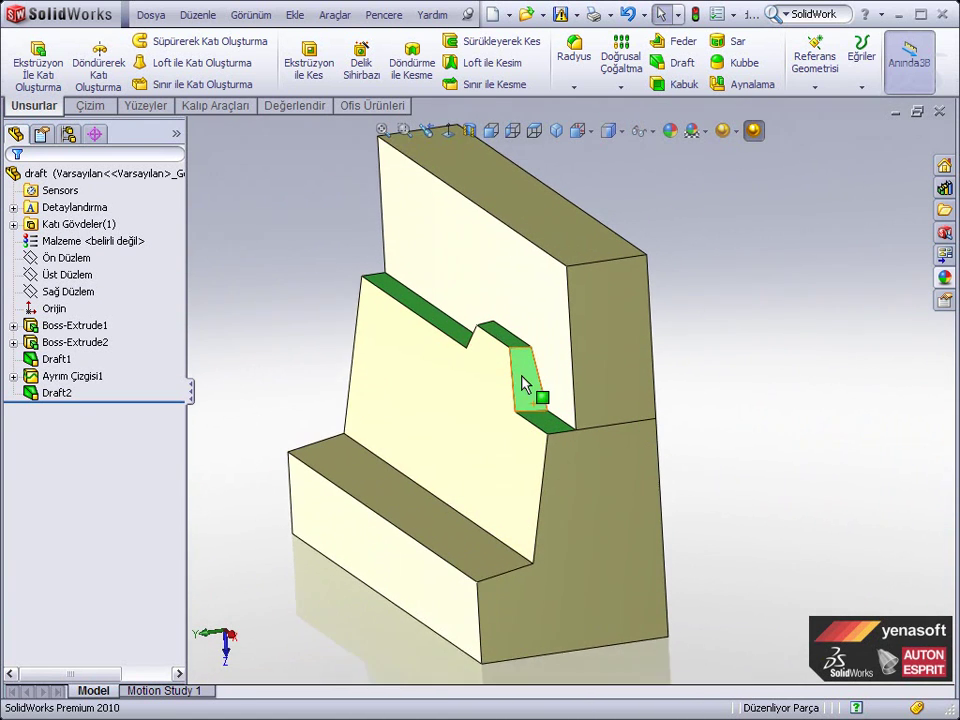
{"action": "scroll", "coordinate": [522, 383], "scroll_direction": "down", "scroll_amount": 2}
{"action": "left_click", "coordinate": [493, 338]}
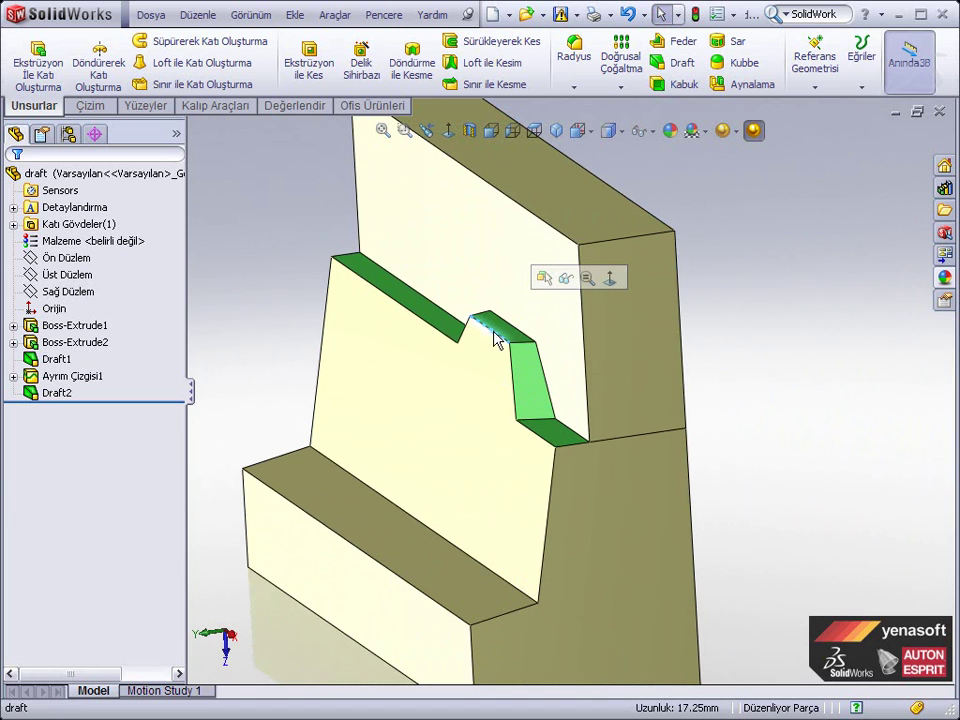
{"action": "scroll", "coordinate": [529, 275], "scroll_direction": "down", "scroll_amount": 2}
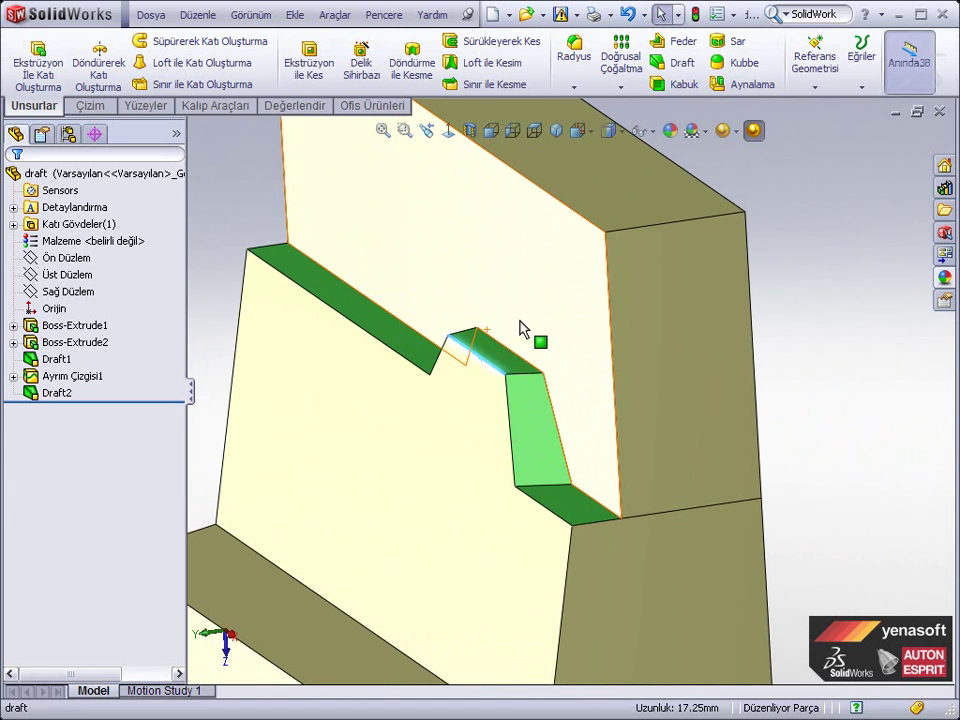
{"action": "left_click", "coordinate": [502, 360]}
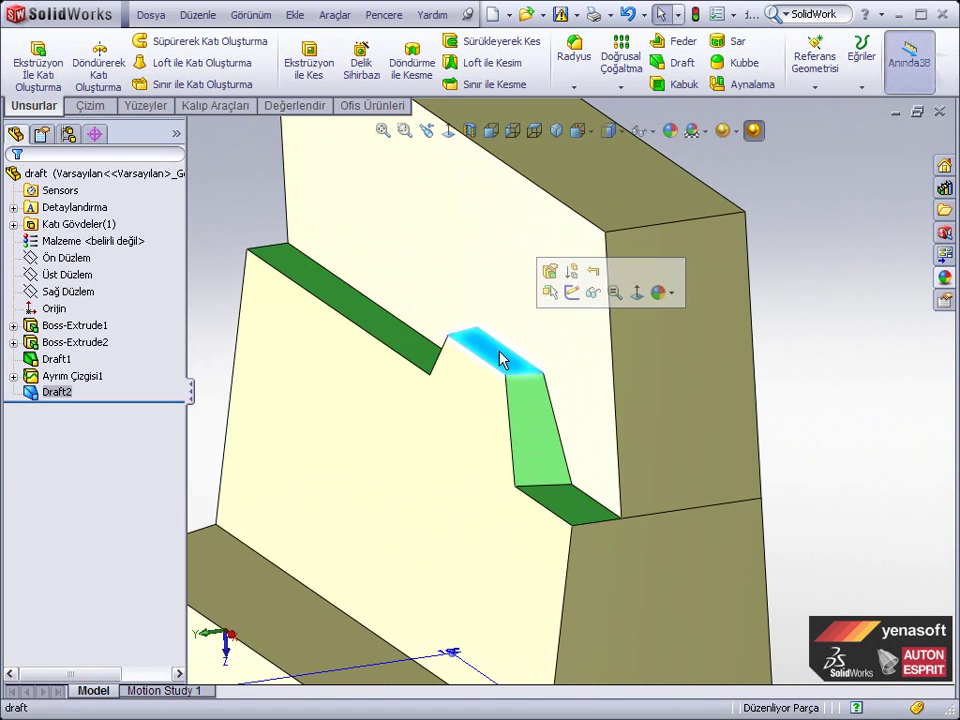
{"action": "left_click", "coordinate": [435, 366]}
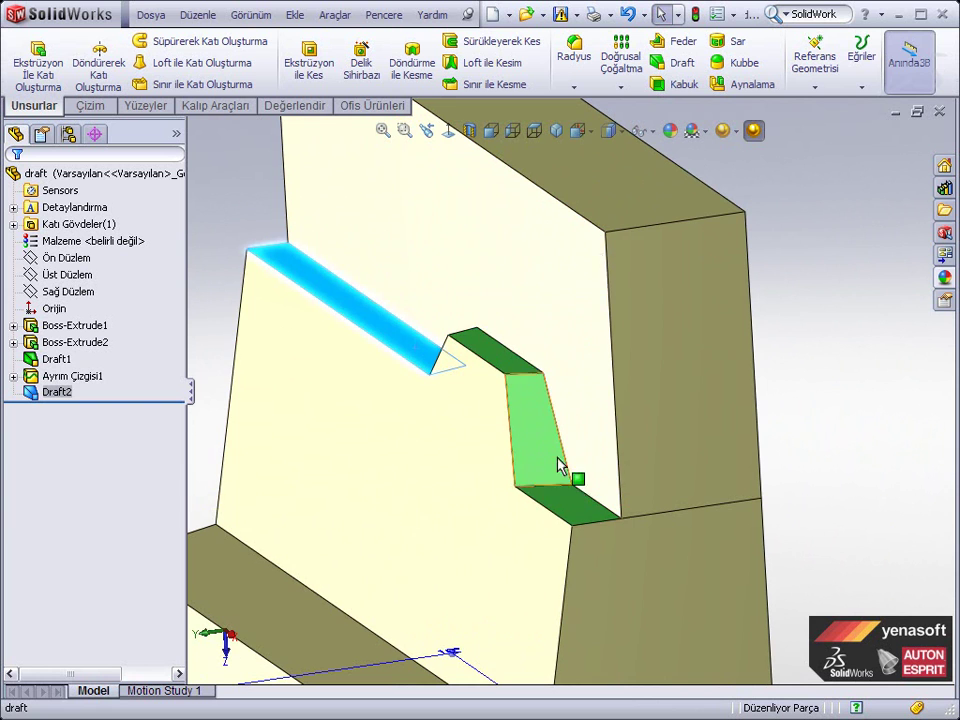
{"action": "left_click", "coordinate": [578, 506]}
{"action": "left_click", "coordinate": [830, 355]}
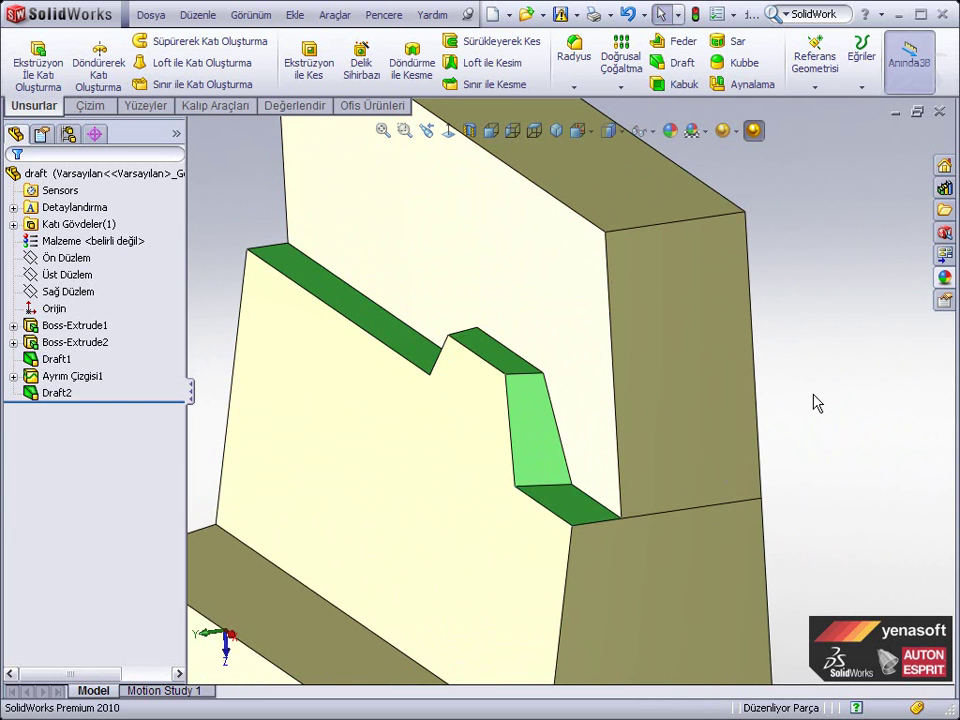
{"action": "key", "text": "f"}
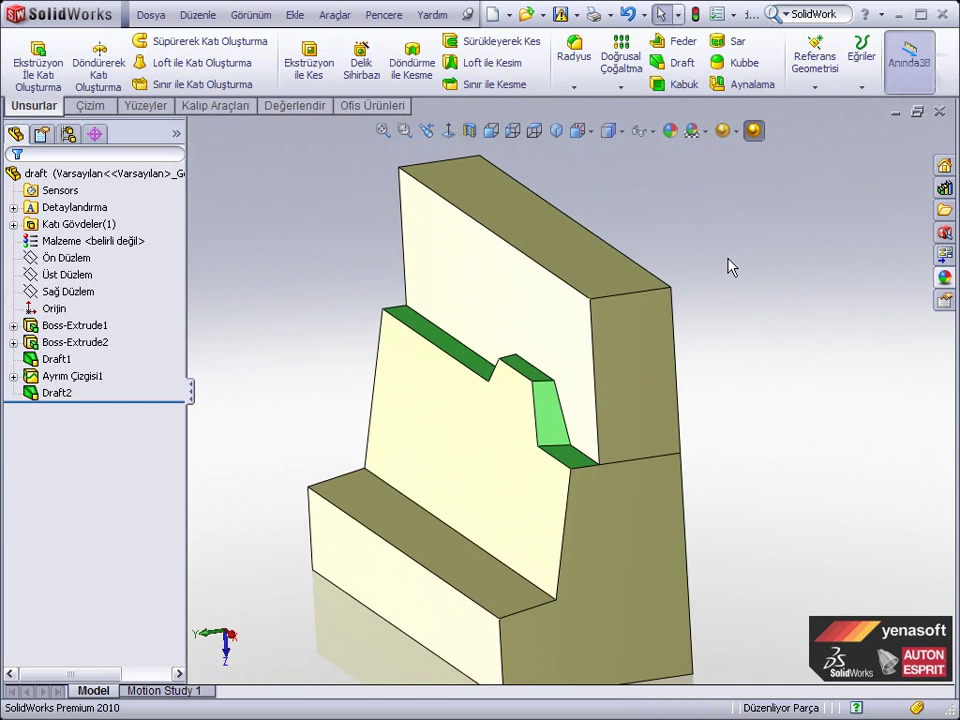
Start an Ayrım Hattı draft with the notch's small top face as pull direction.
{"action": "left_click", "coordinate": [676, 66]}
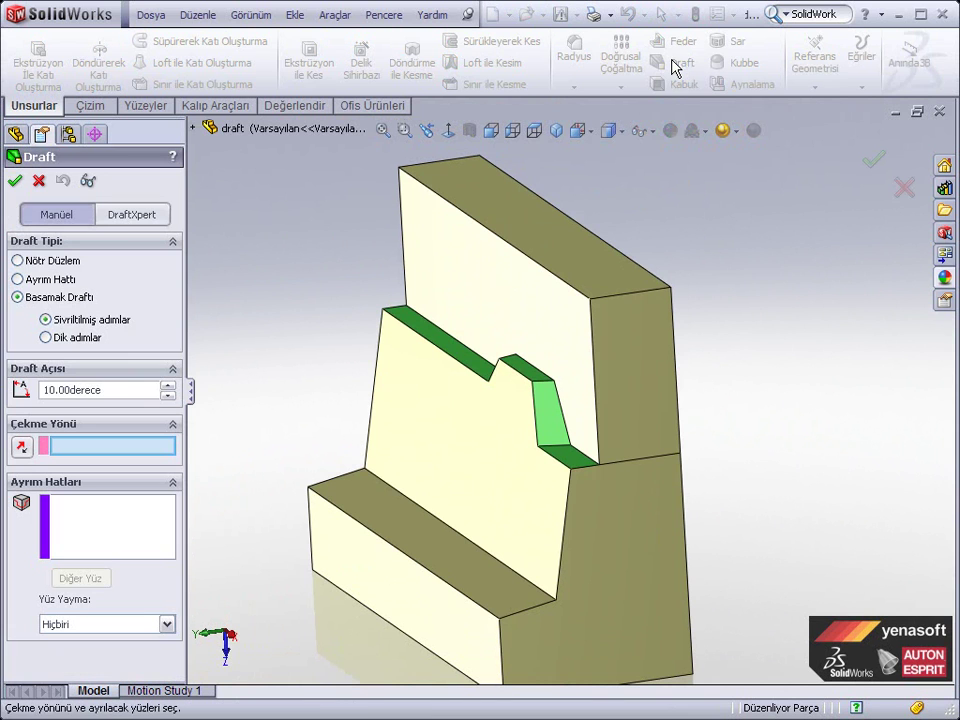
{"action": "left_click", "coordinate": [63, 289]}
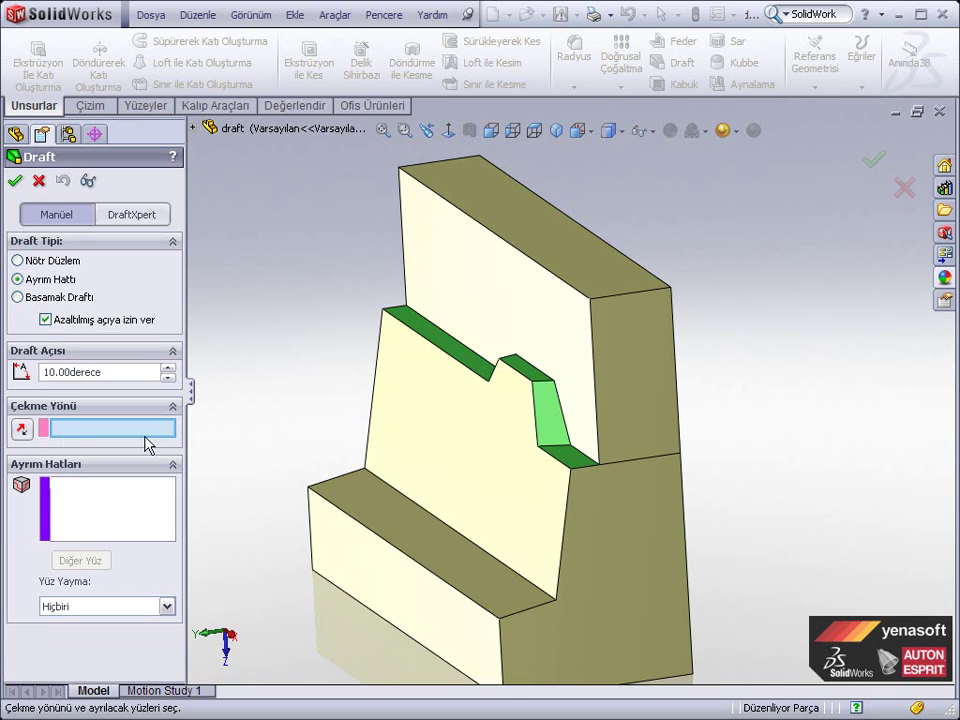
{"action": "left_click", "coordinate": [521, 374]}
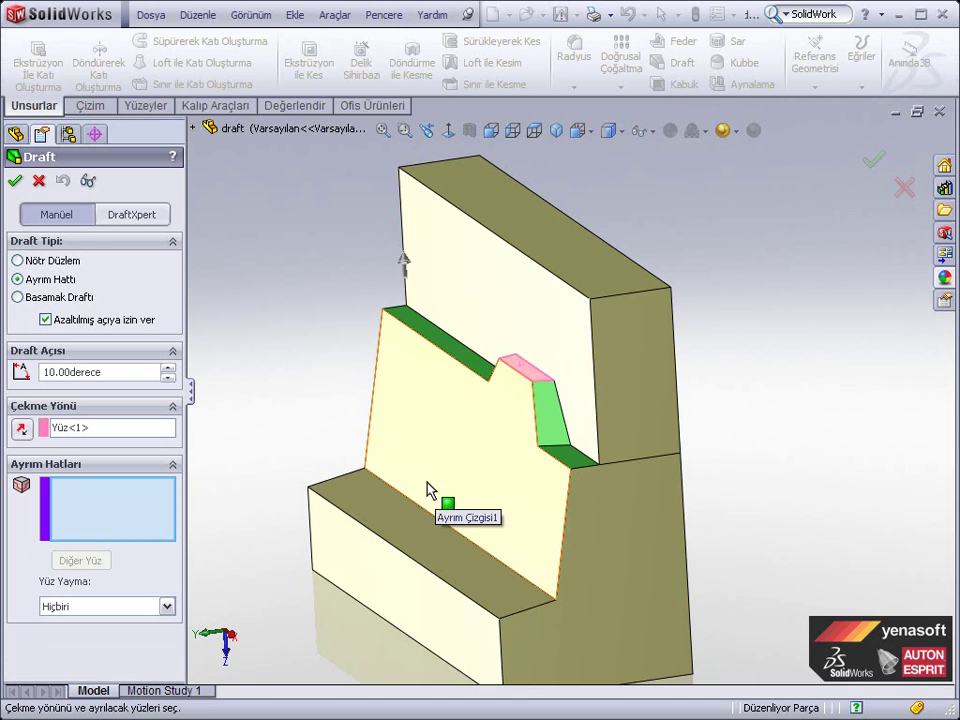
Select the five zigzag split-line edges as parting lines and apply the 10° Draft3.
{"action": "left_click", "coordinate": [476, 358]}
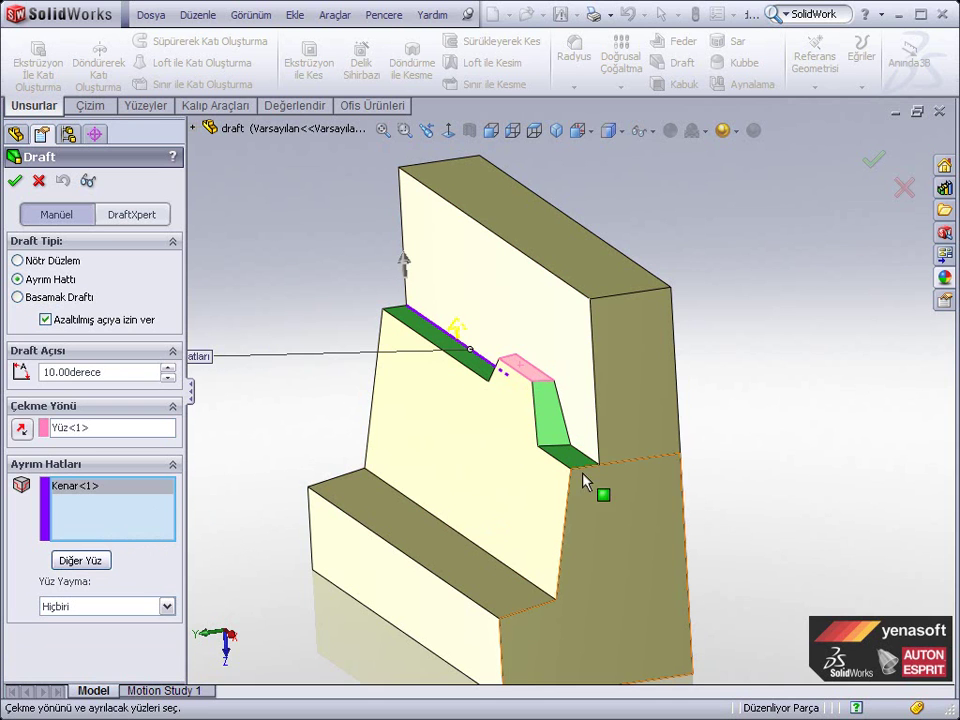
{"action": "left_click", "coordinate": [575, 452]}
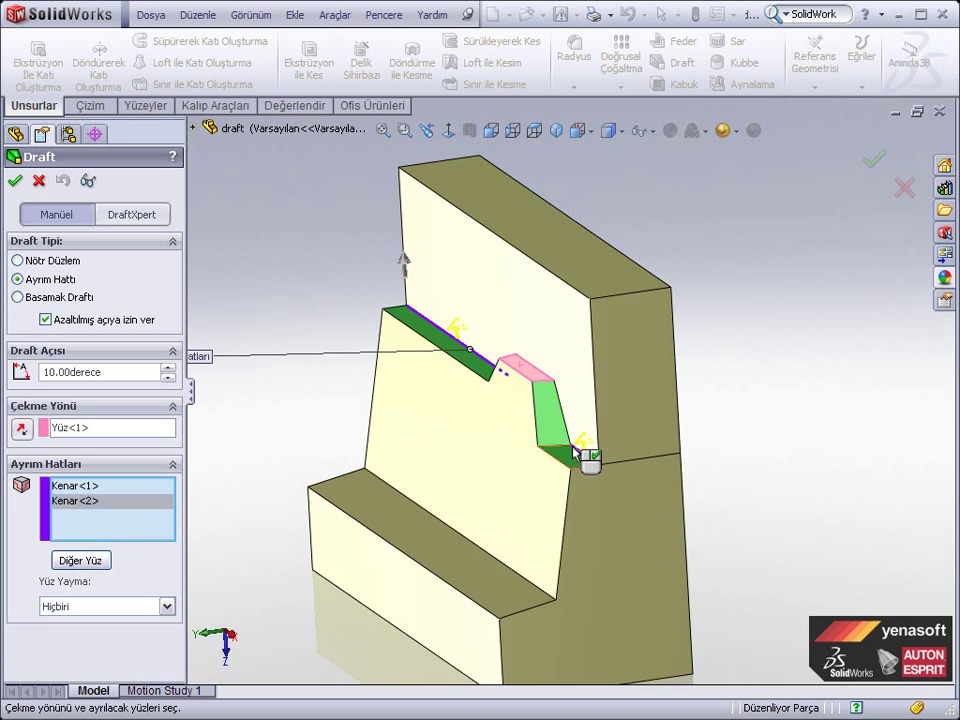
{"action": "left_click", "coordinate": [525, 367]}
{"action": "left_click", "coordinate": [558, 402]}
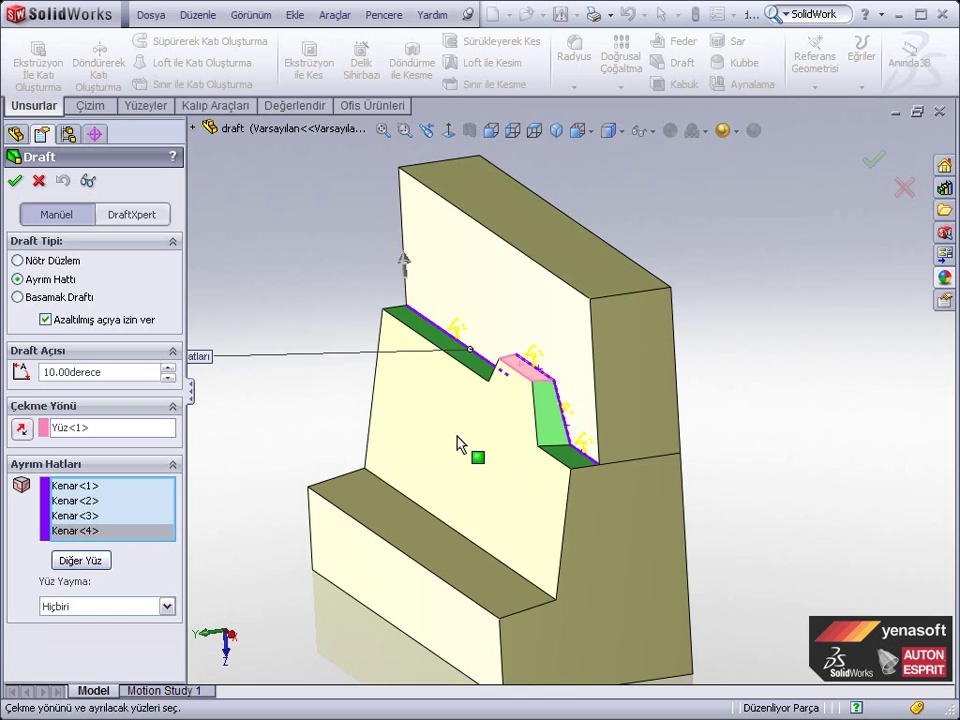
{"action": "middle_click_drag", "start_coordinate": [458, 444], "coordinate": [551, 418]}
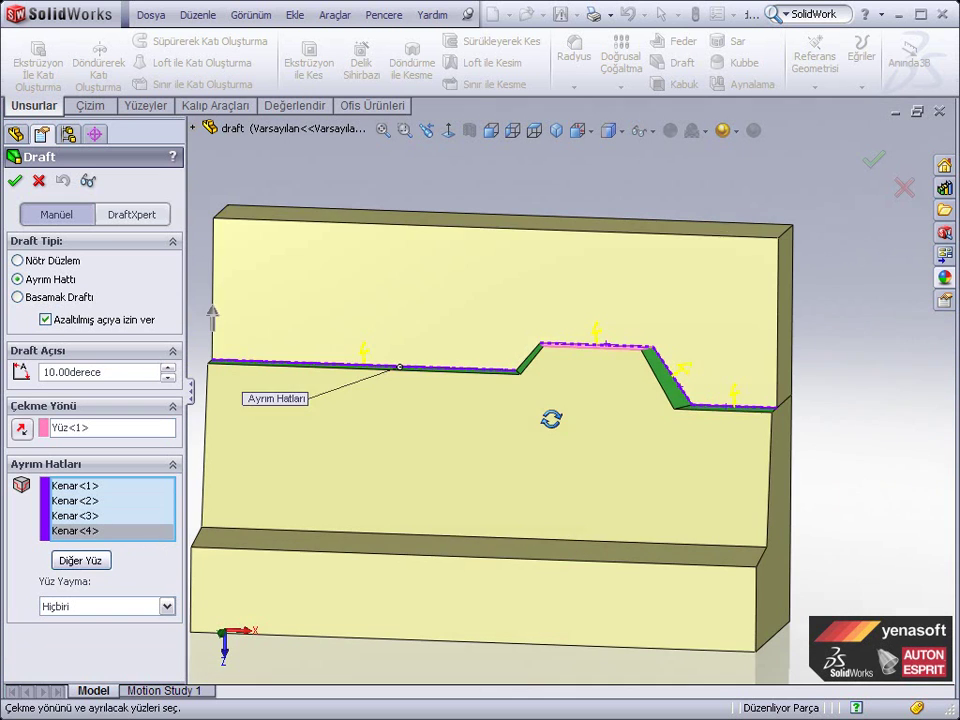
{"action": "left_click", "coordinate": [535, 362]}
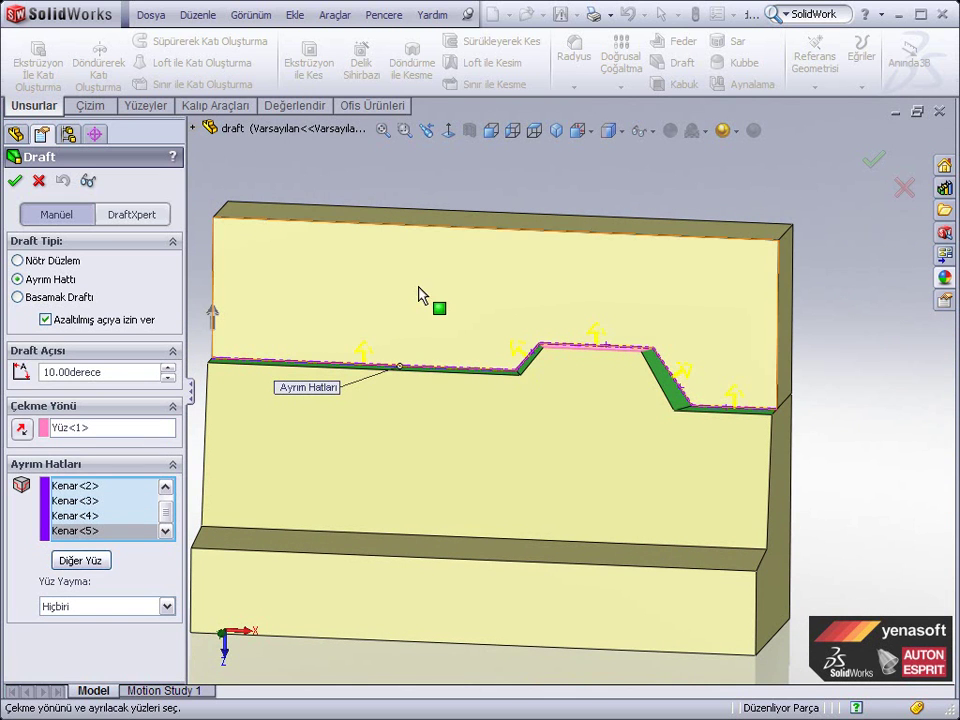
{"action": "scroll", "coordinate": [481, 497], "scroll_direction": "up", "scroll_amount": 2}
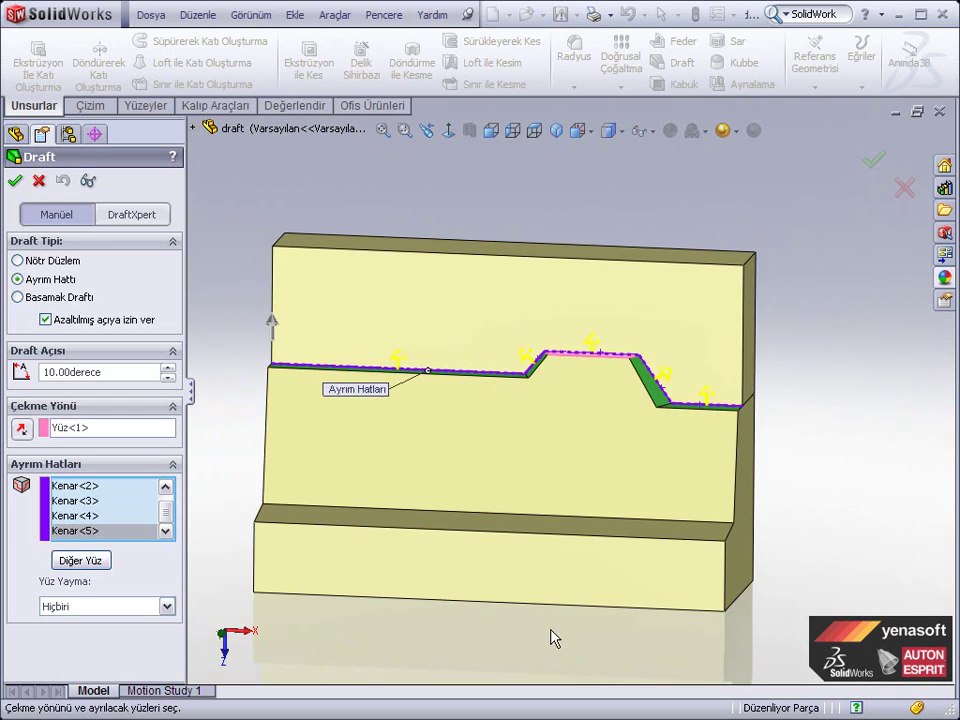
{"action": "middle_click_drag", "start_coordinate": [553, 636], "coordinate": [514, 662]}
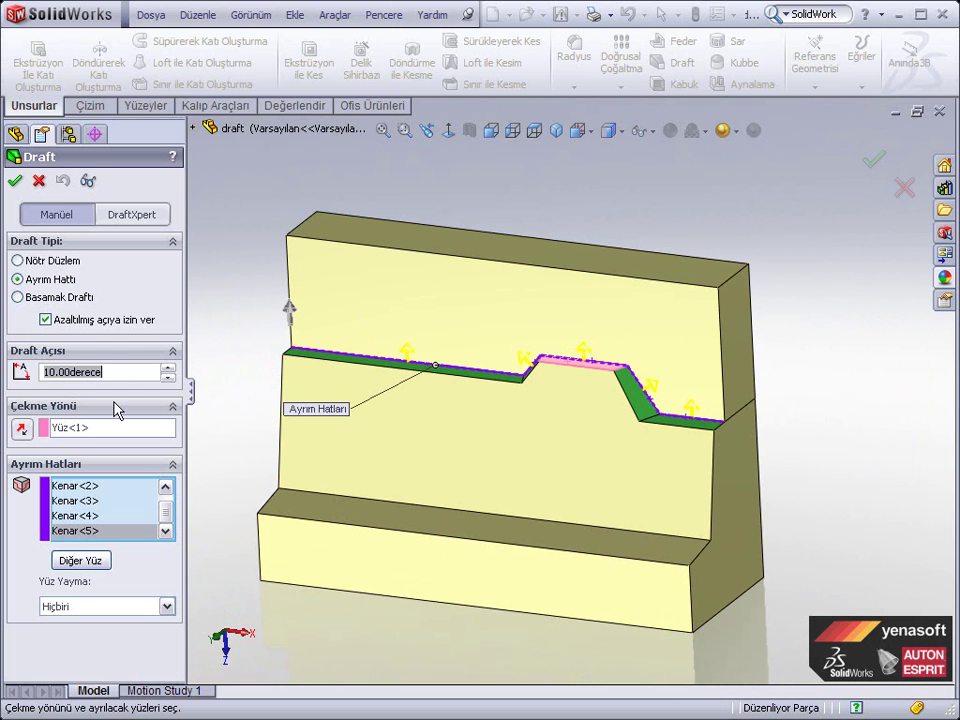
{"action": "left_click", "coordinate": [14, 181]}
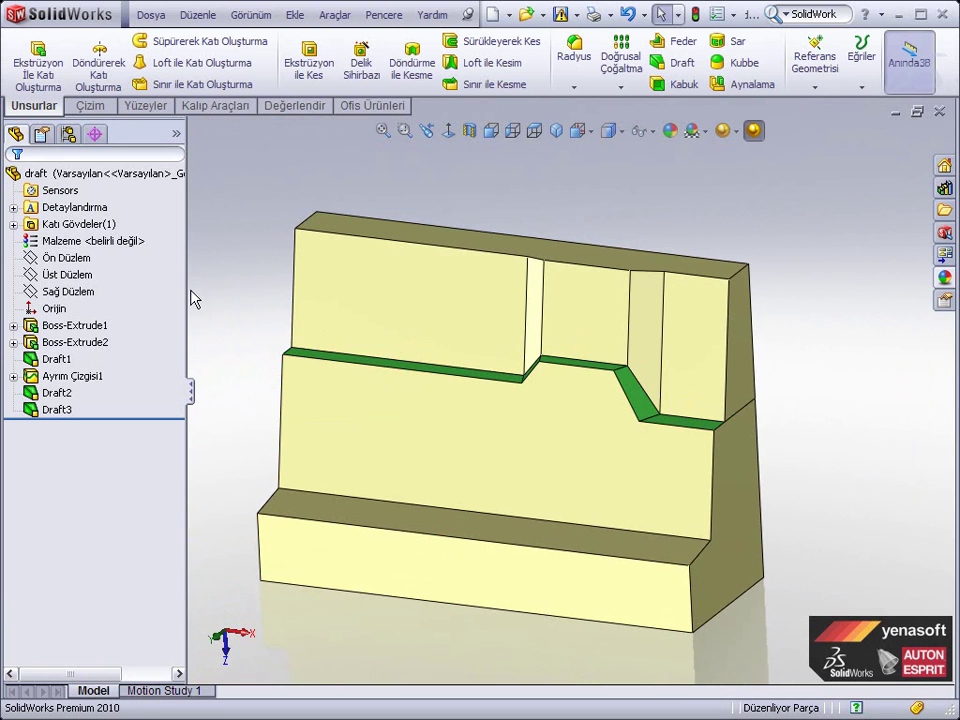
{"action": "middle_click_drag", "start_coordinate": [473, 424], "coordinate": [450, 431]}
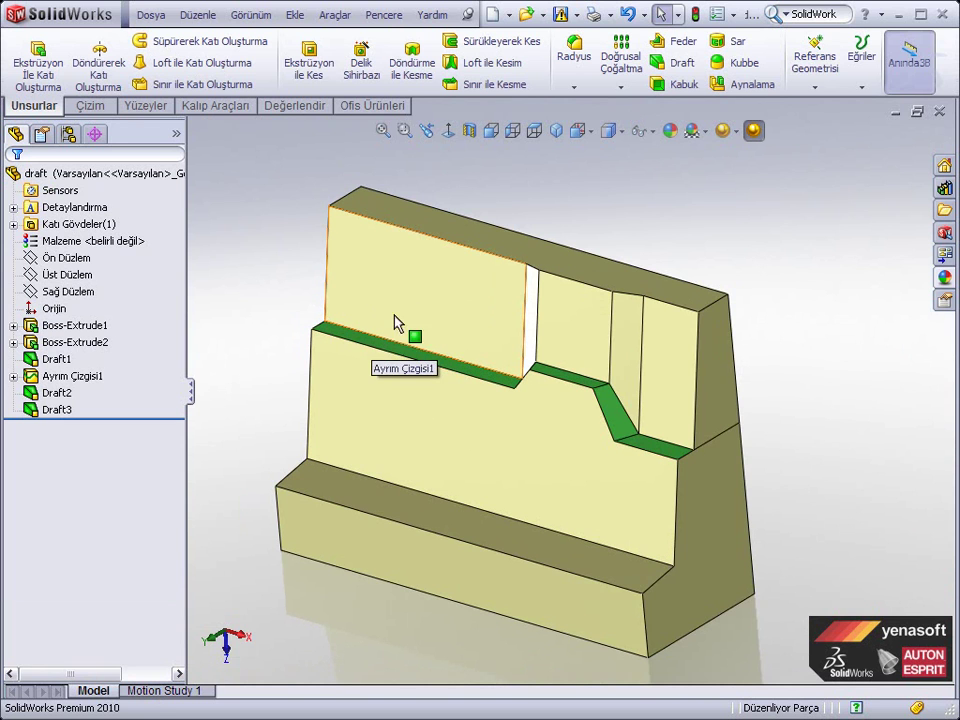
{"action": "scroll", "coordinate": [527, 256], "scroll_direction": "down", "scroll_amount": 2}
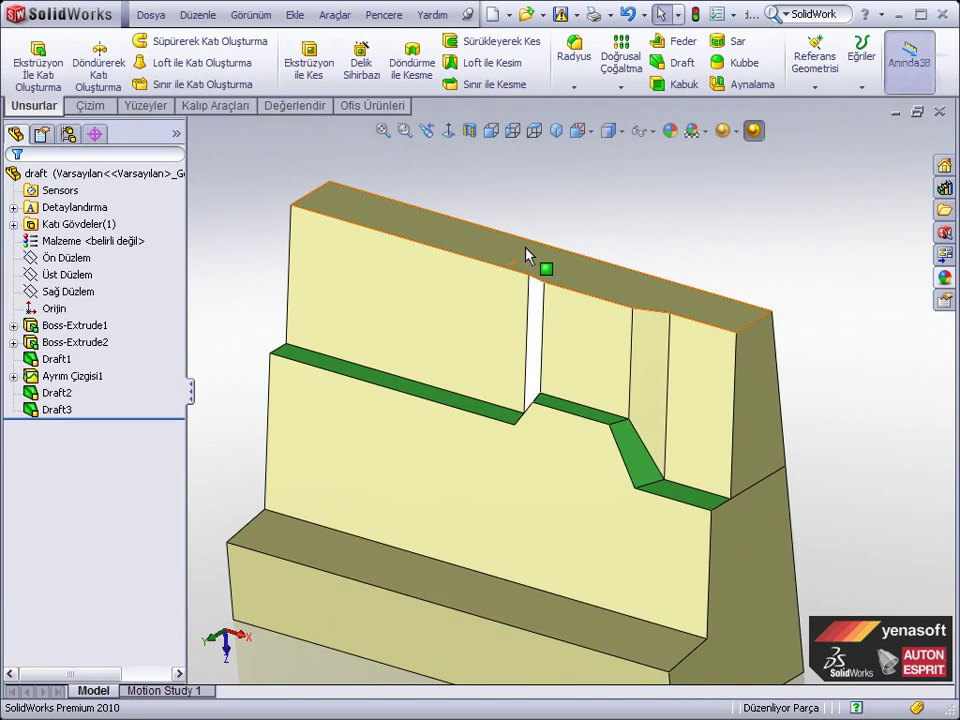
{"action": "left_click", "coordinate": [690, 490]}
{"action": "mouse_move", "coordinate": [690, 490]}
{"action": "middle_mouse_down"}
{"action": "mouse_move", "coordinate": [621, 463]}
{"action": "mouse_move", "coordinate": [634, 480]}
{"action": "middle_mouse_up"}
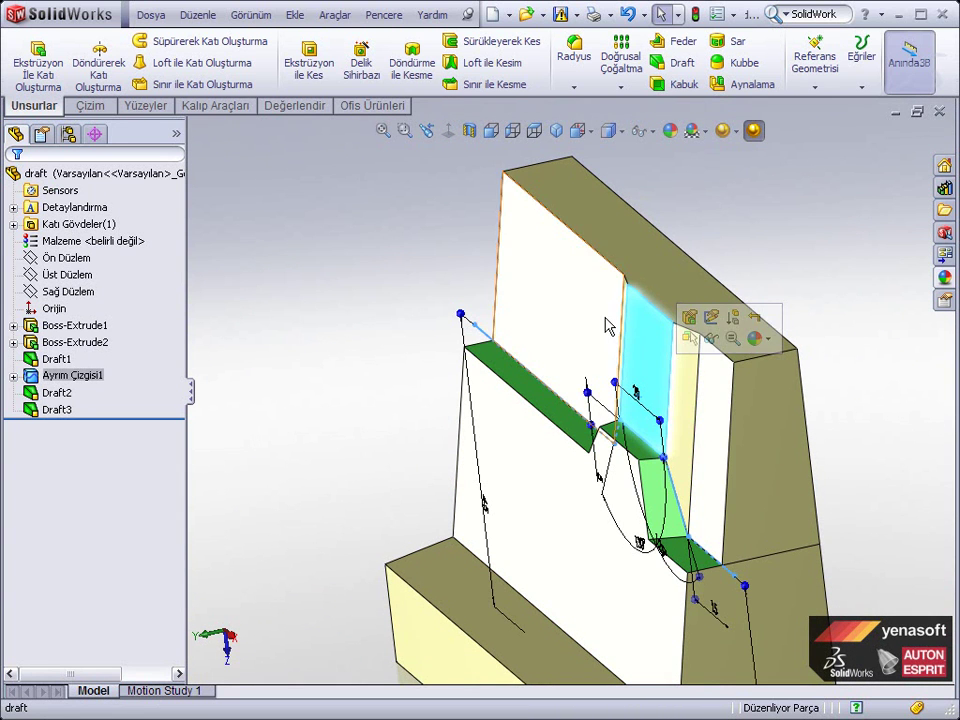
{"action": "left_click", "coordinate": [604, 318]}
{"action": "left_click", "coordinate": [716, 402]}
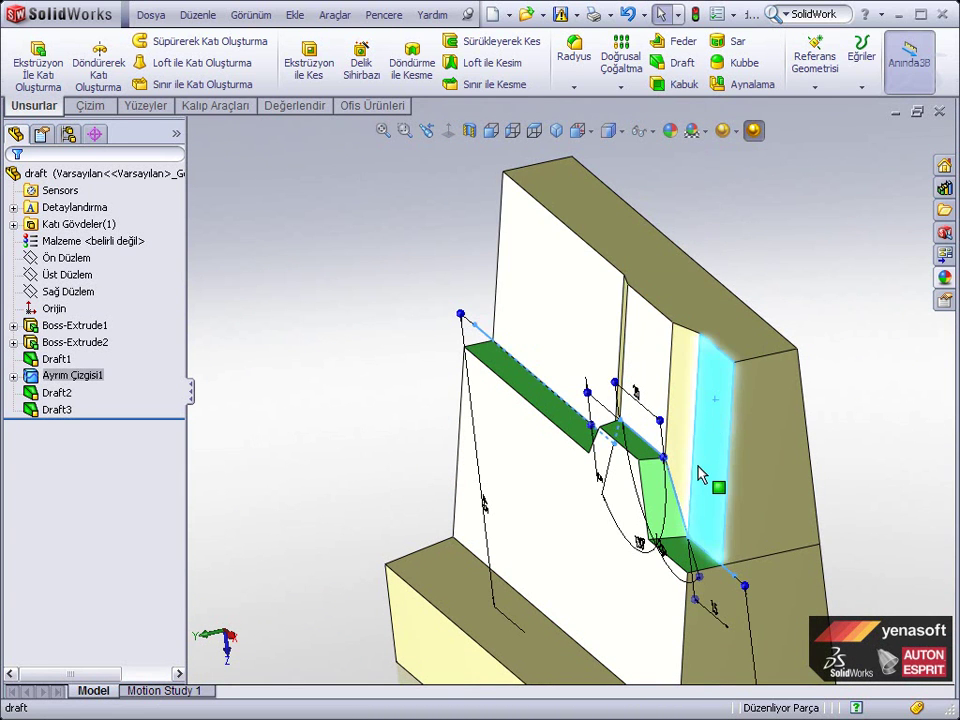
{"action": "mouse_move", "coordinate": [632, 392]}
{"action": "middle_mouse_down"}
{"action": "mouse_move", "coordinate": [690, 350]}
{"action": "mouse_move", "coordinate": [831, 378]}
{"action": "middle_mouse_up"}
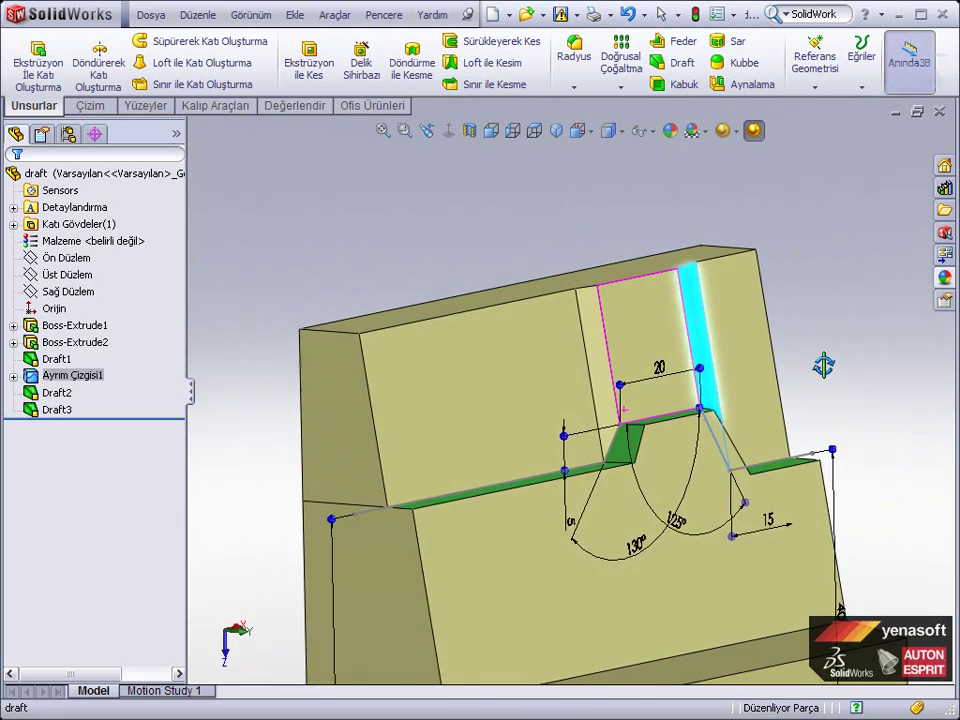
{"action": "key", "text": "Escape"}
{"action": "key", "text": "ctrl+7"}
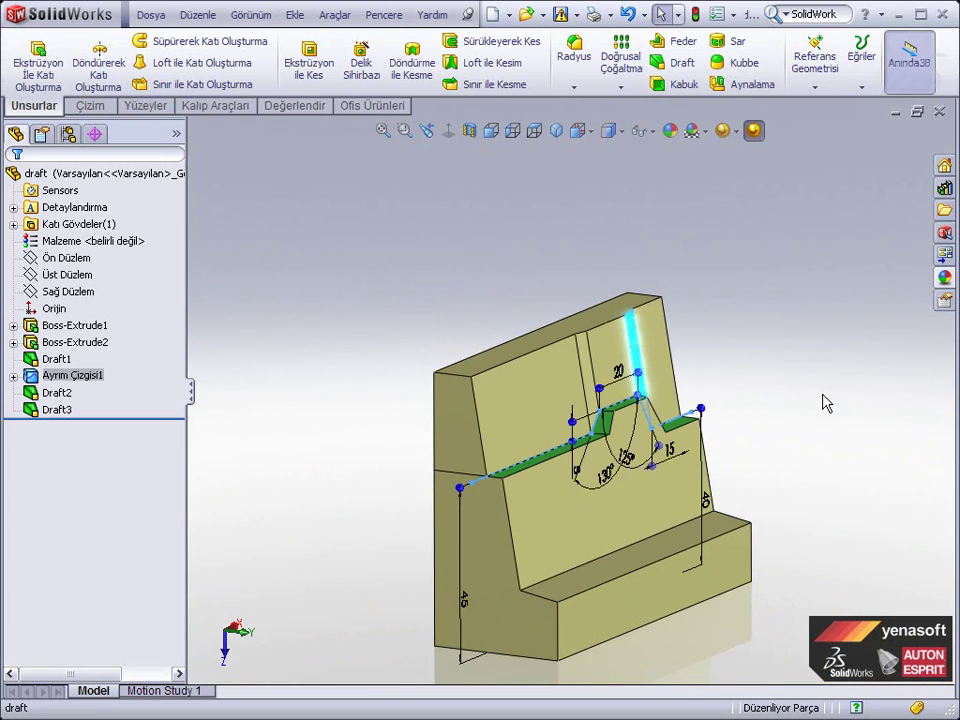